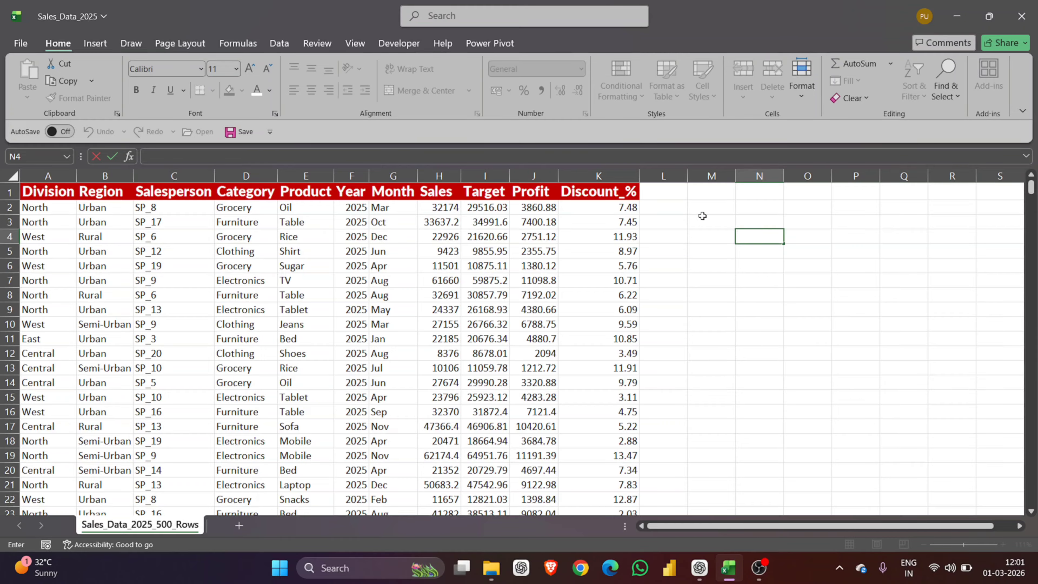
Step: Enter Category in N4, Grocery in N5 and Sales in O4
click(749, 234)
text(Category)
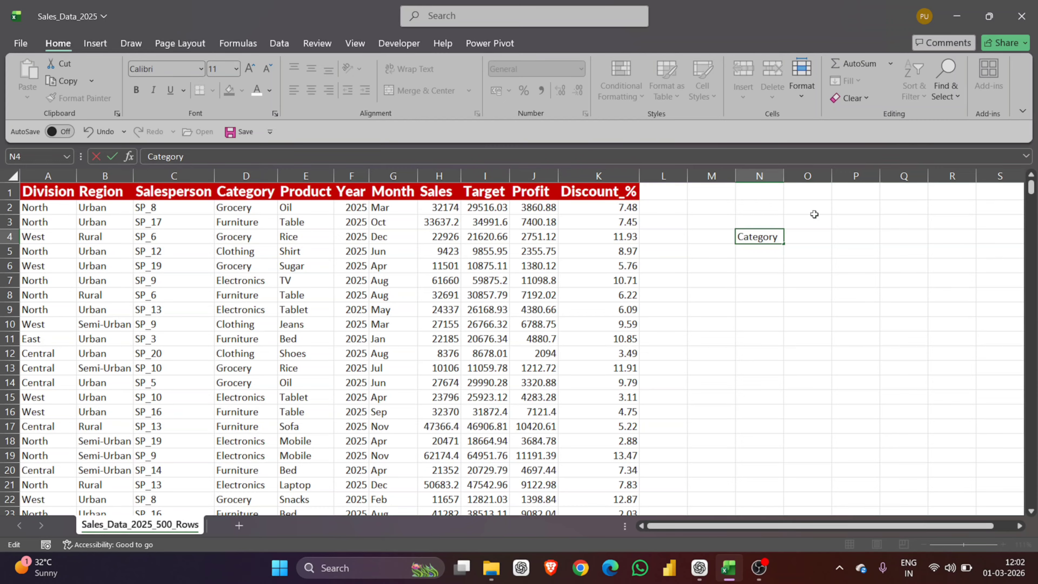
double_click(749, 252)
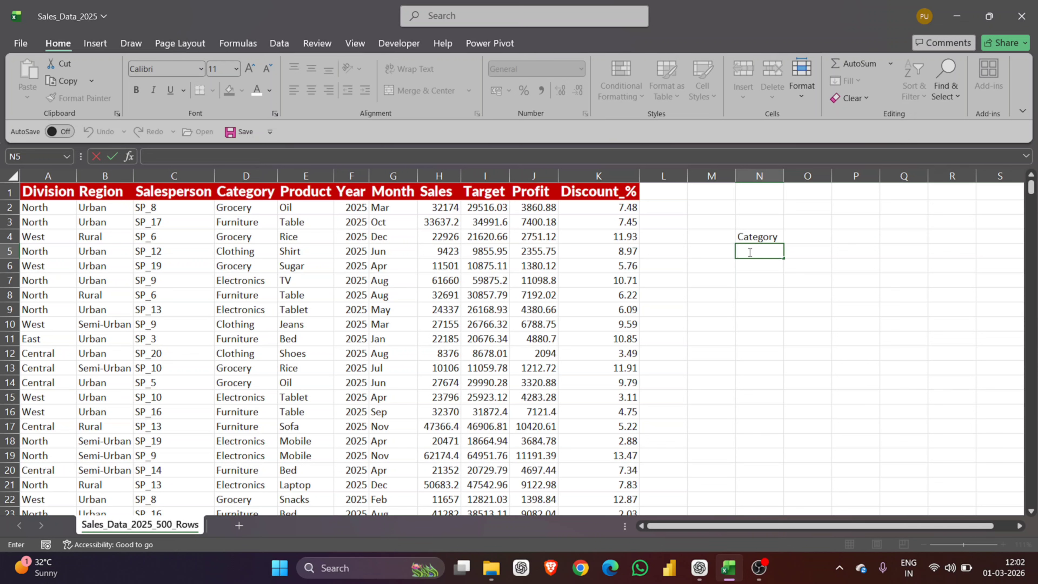
text(Grocery)
click(796, 239)
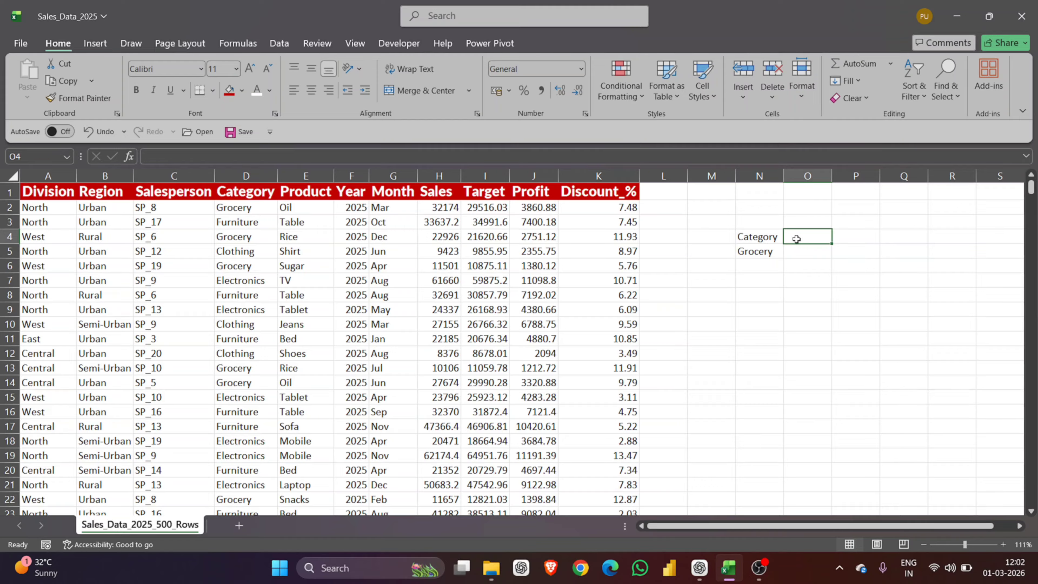
text(Sales)
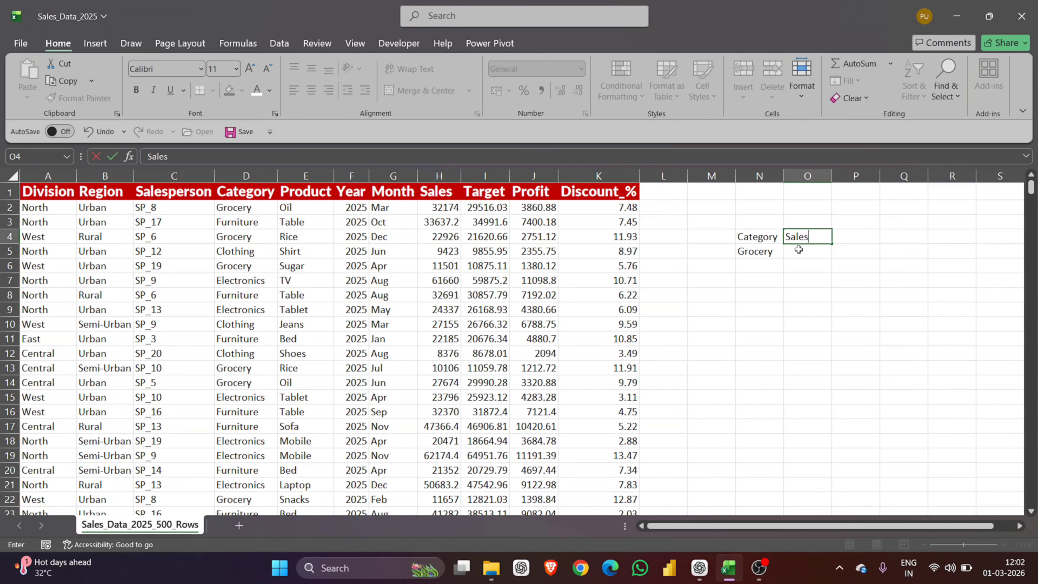
click(797, 249)
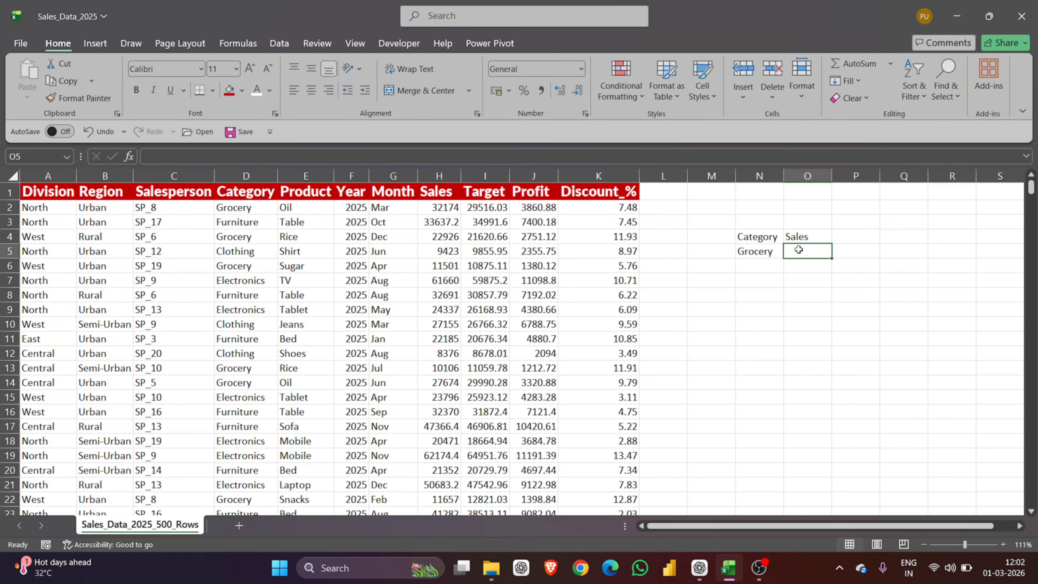
Step: Give the Category and Sales headers in N4 and O4 a yellow fill
click(768, 241)
scroll(769, 241, up, 3)
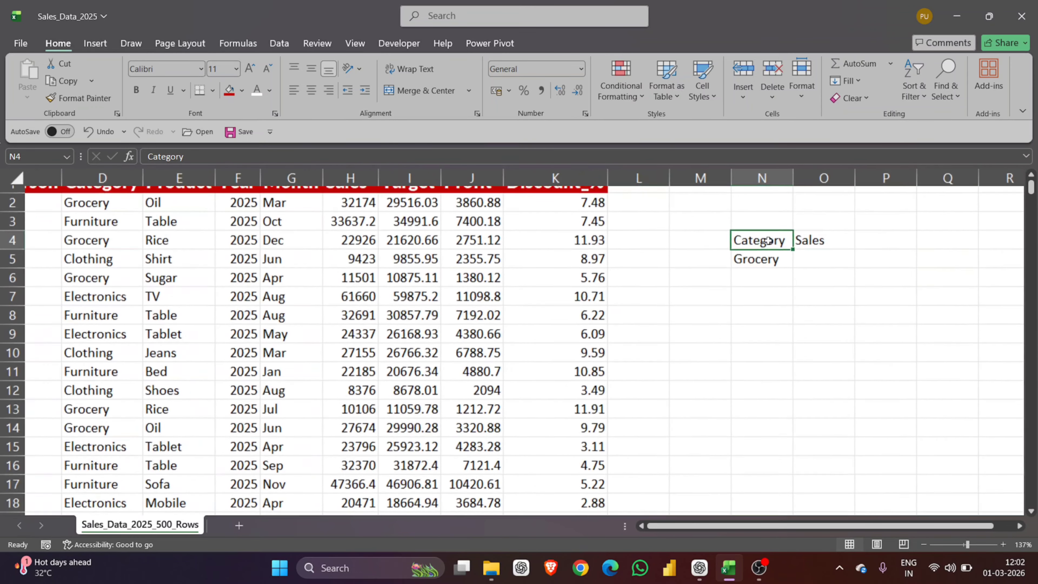
scroll(771, 244, down, 3)
scroll(771, 244, down, 2)
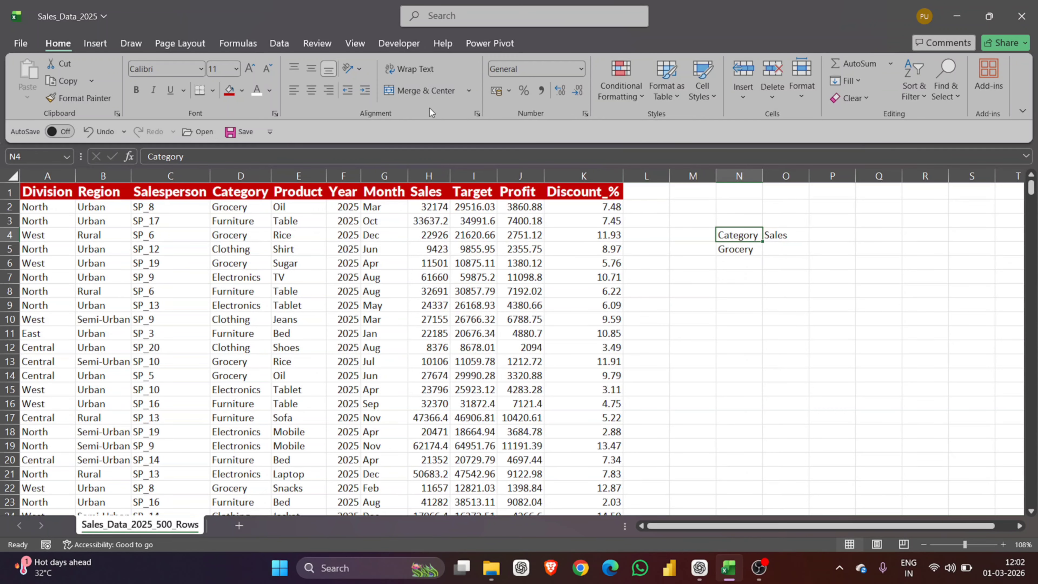
click(242, 90)
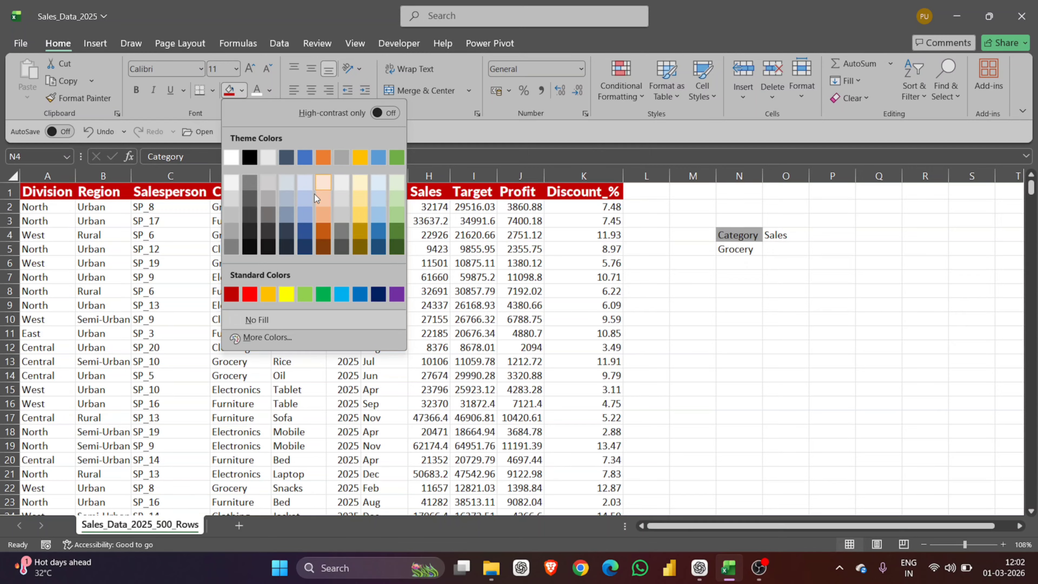
click(287, 294)
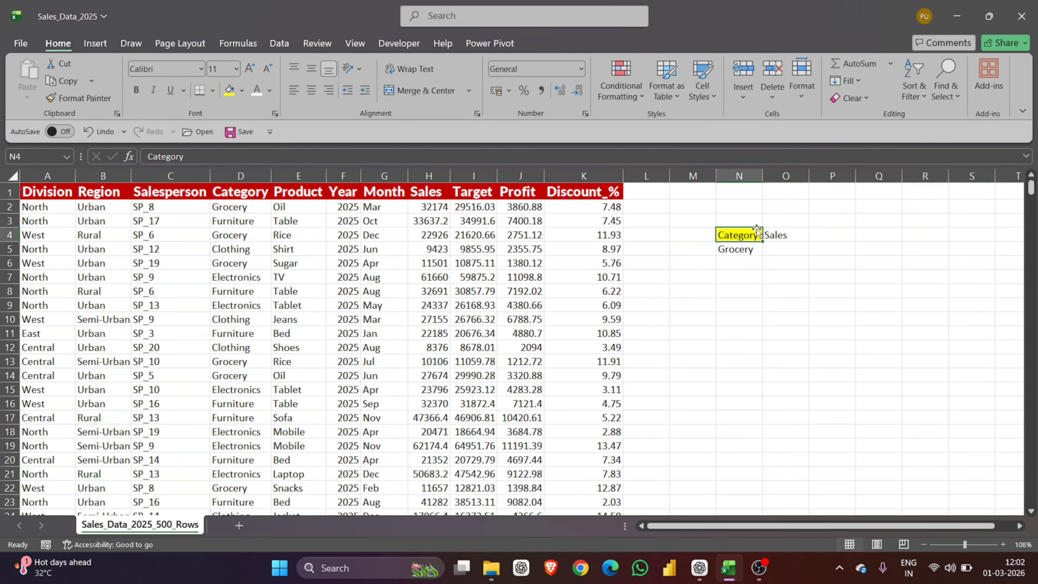
click(767, 236)
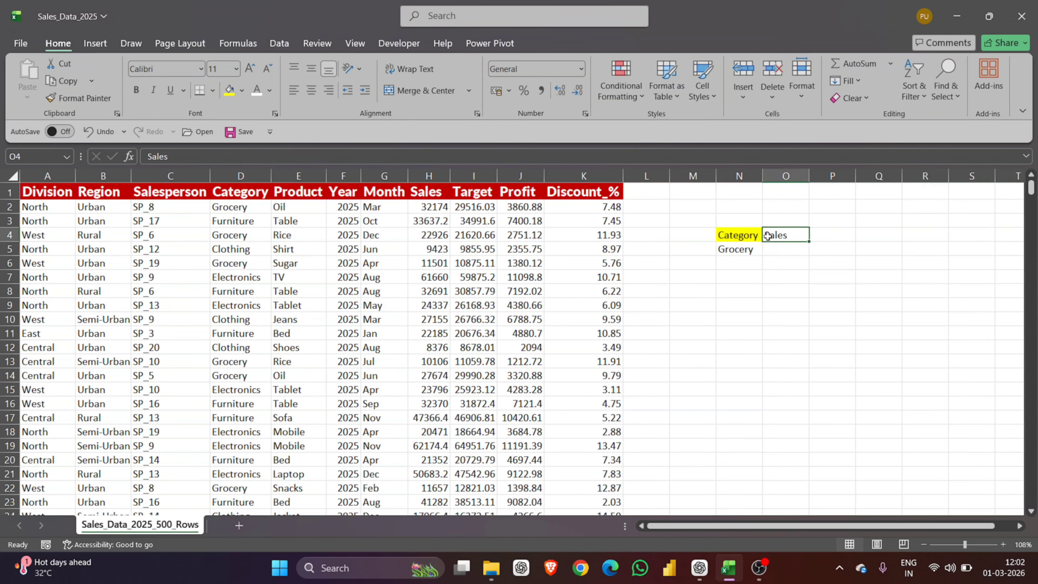
click(229, 90)
click(797, 253)
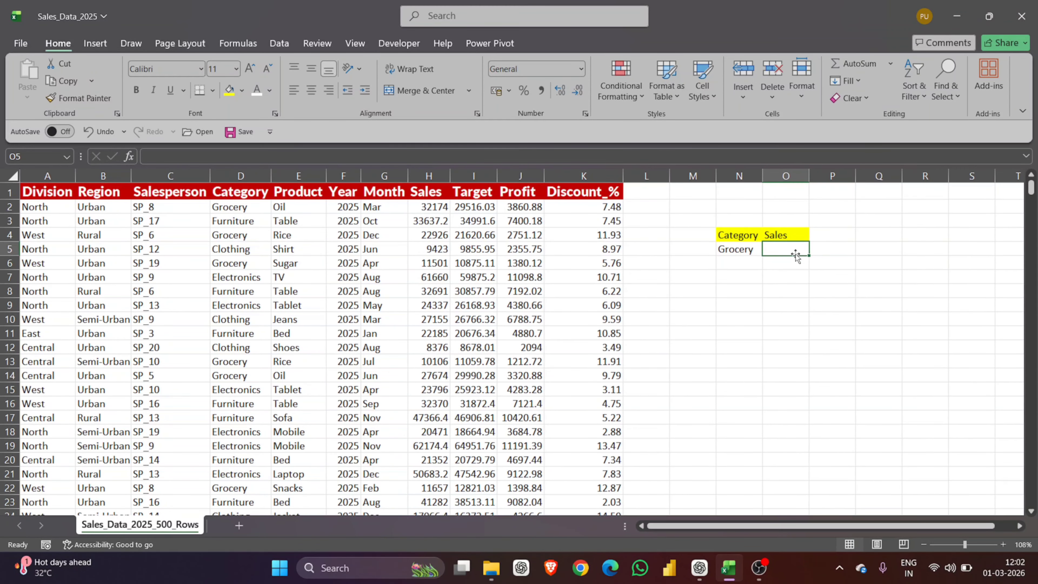
Step: Start a DSUM in O5 with database range A1:K501 in Function Arguments
text(=)
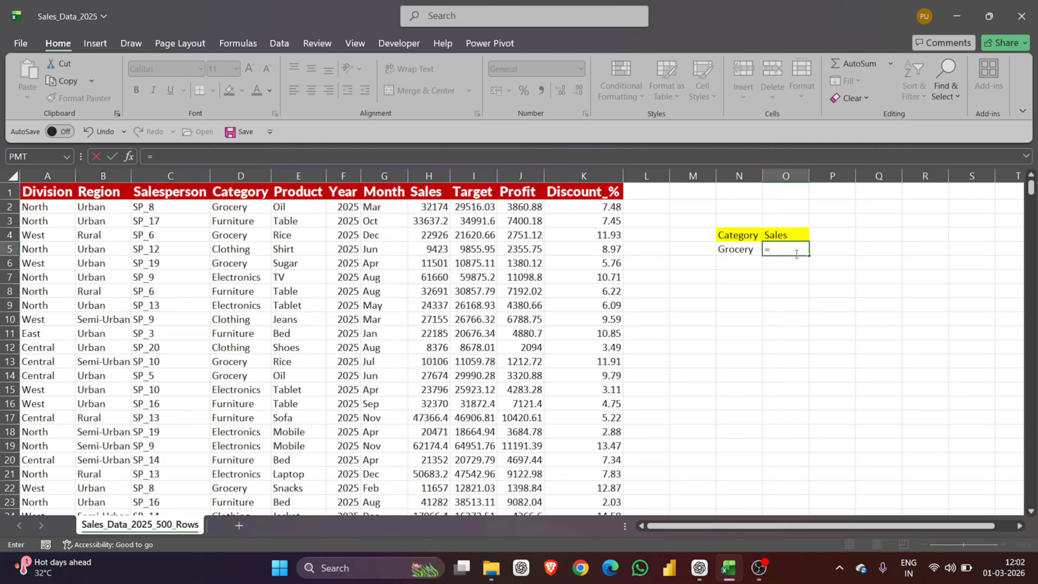
text(dsum)
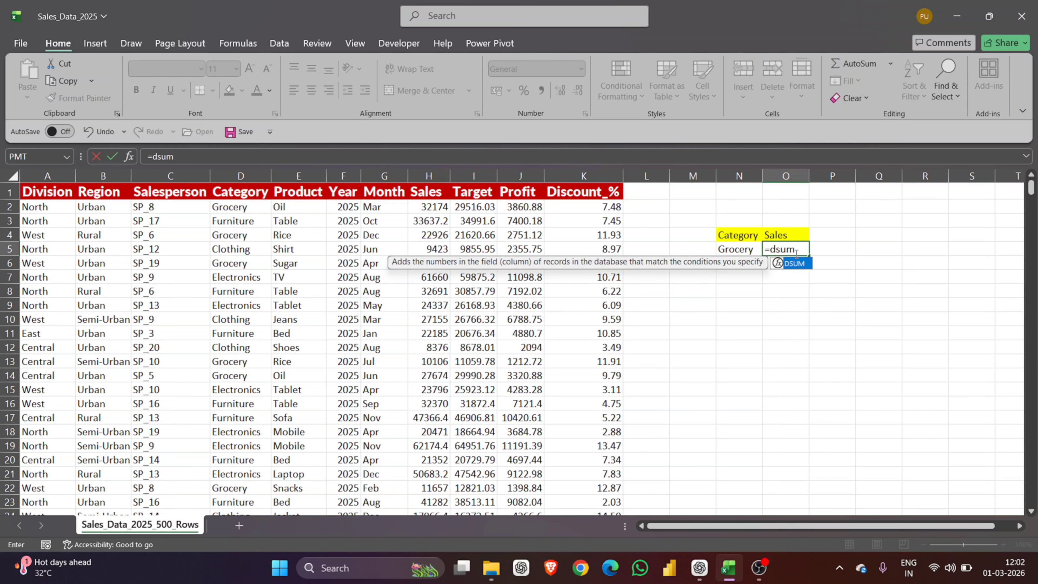
text(()
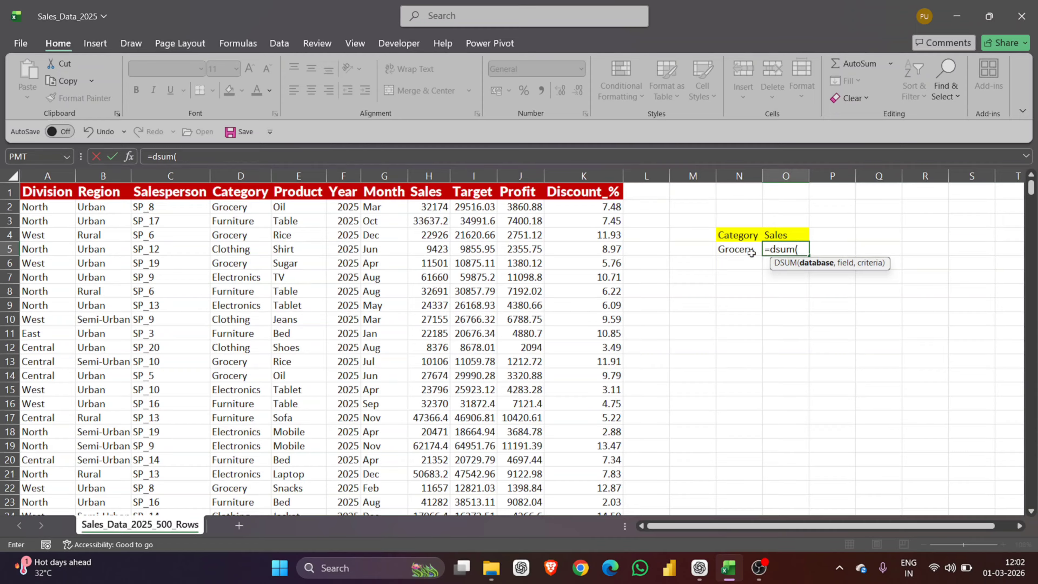
click(134, 156)
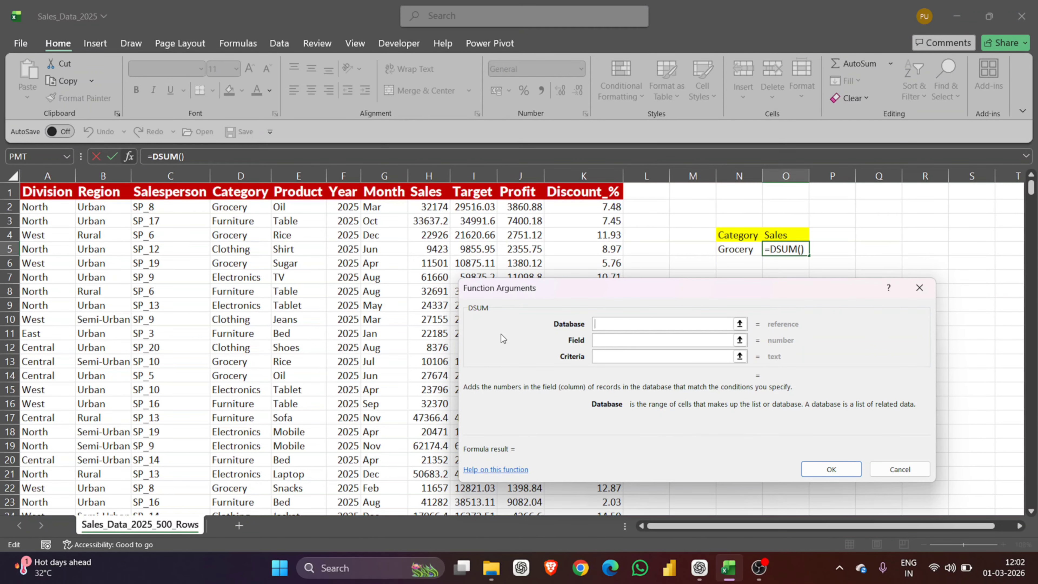
drag(606, 293, 644, 290)
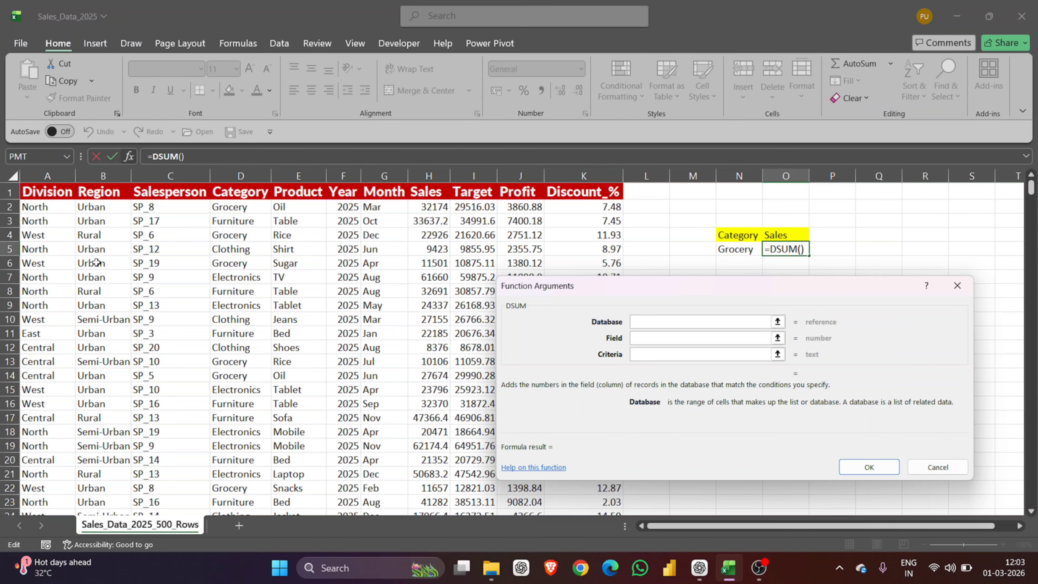
click(43, 196)
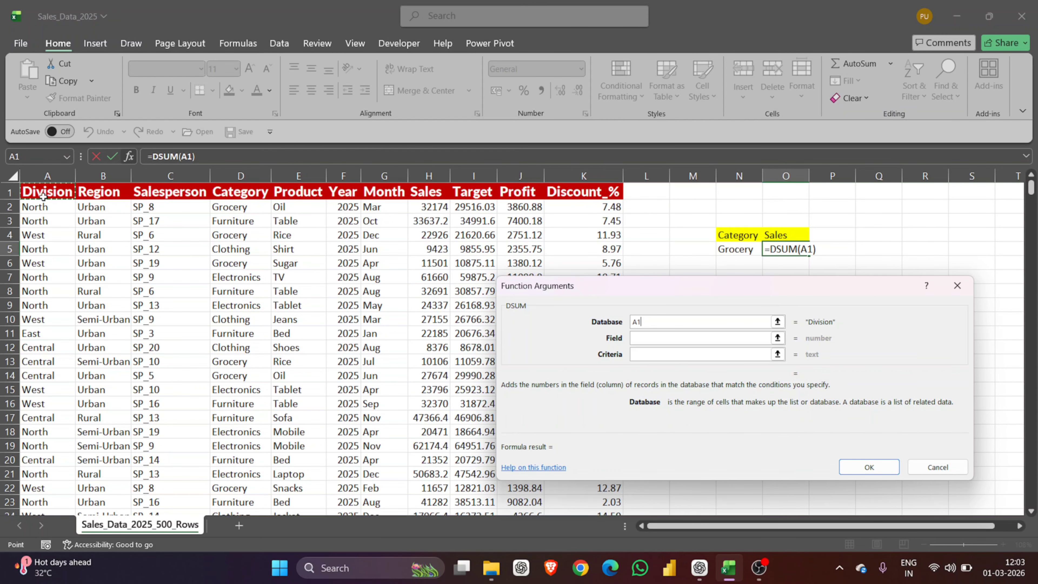
key(ctrl+shift+Down)
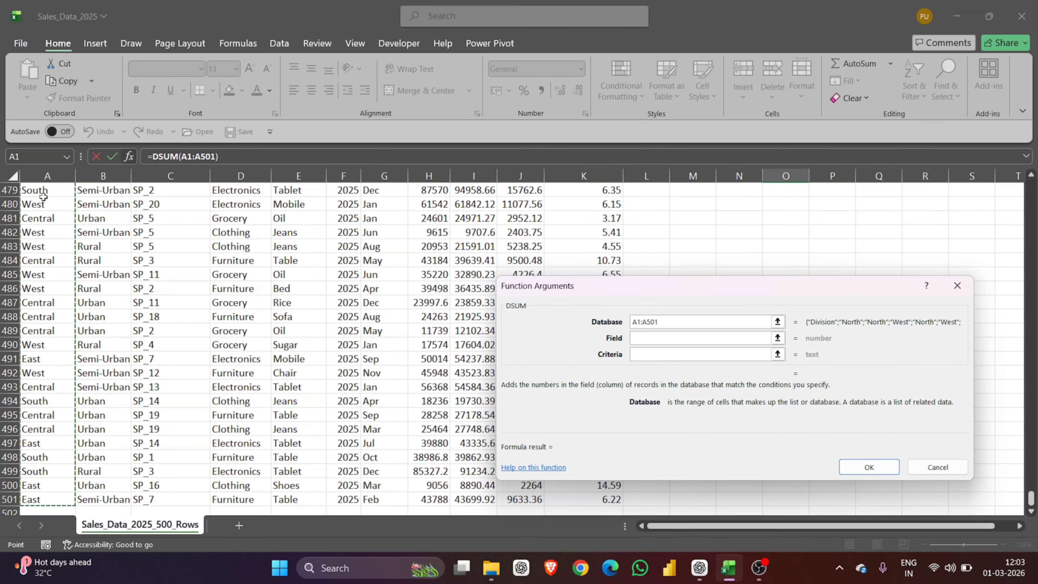
key(ctrl+shift+Right)
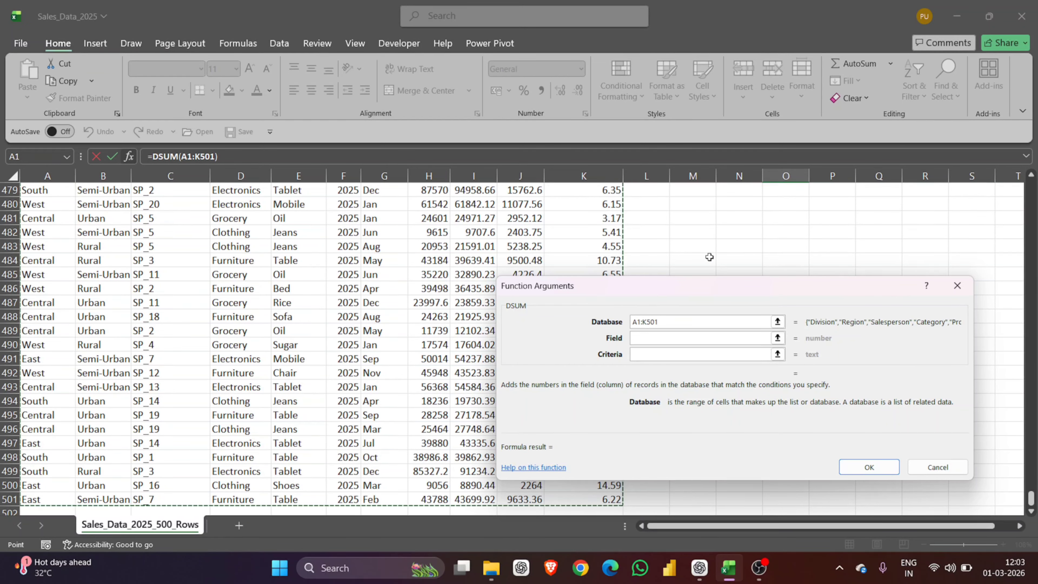
Step: Set DSUM's field to H1 and criteria to N4:N5, returning 3283155
click(676, 337)
scroll(571, 243, up, 20)
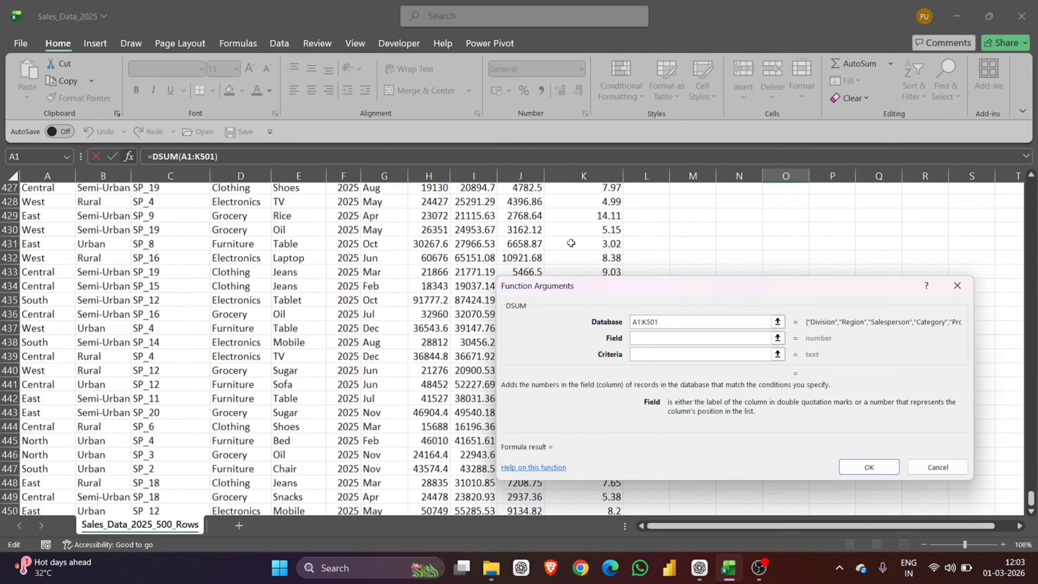
scroll(571, 242, up, 20)
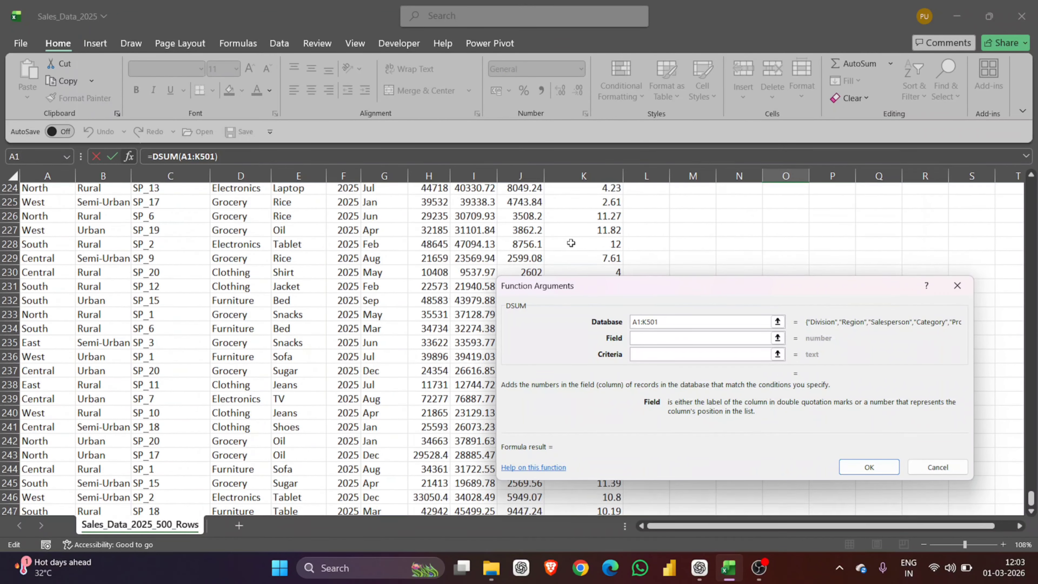
scroll(571, 243, up, 20)
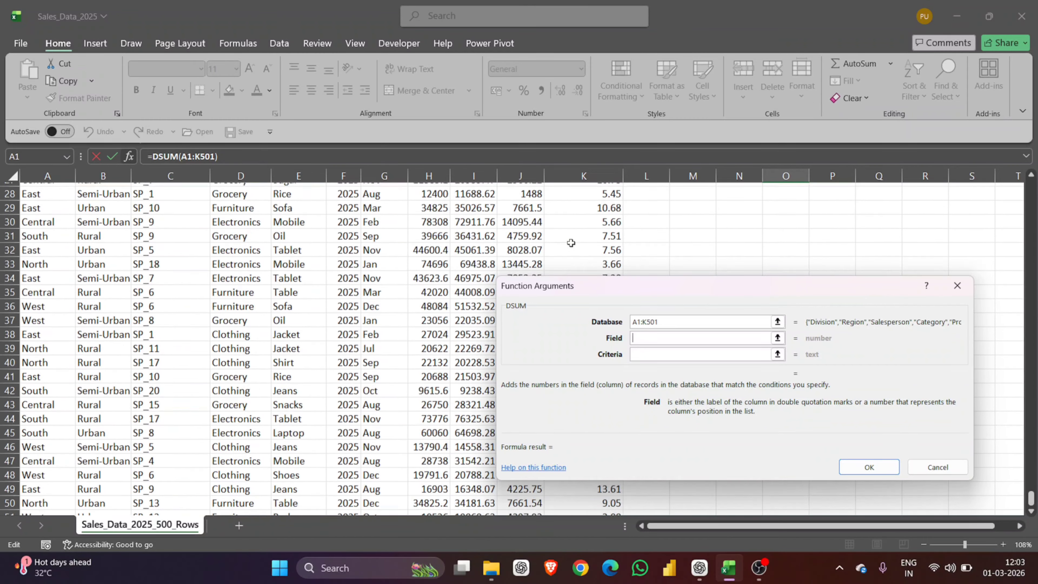
scroll(571, 243, up, 5)
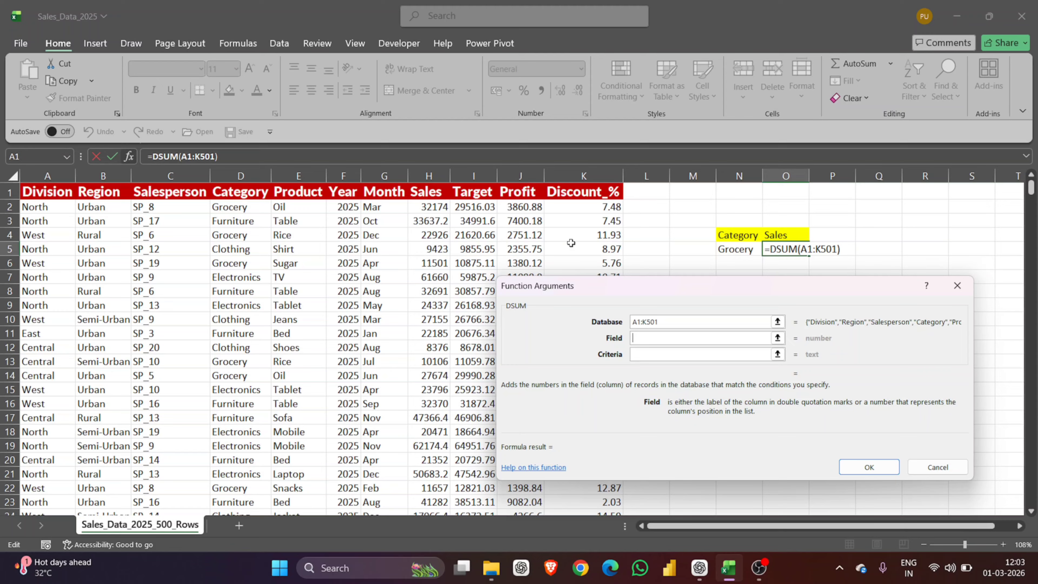
click(427, 193)
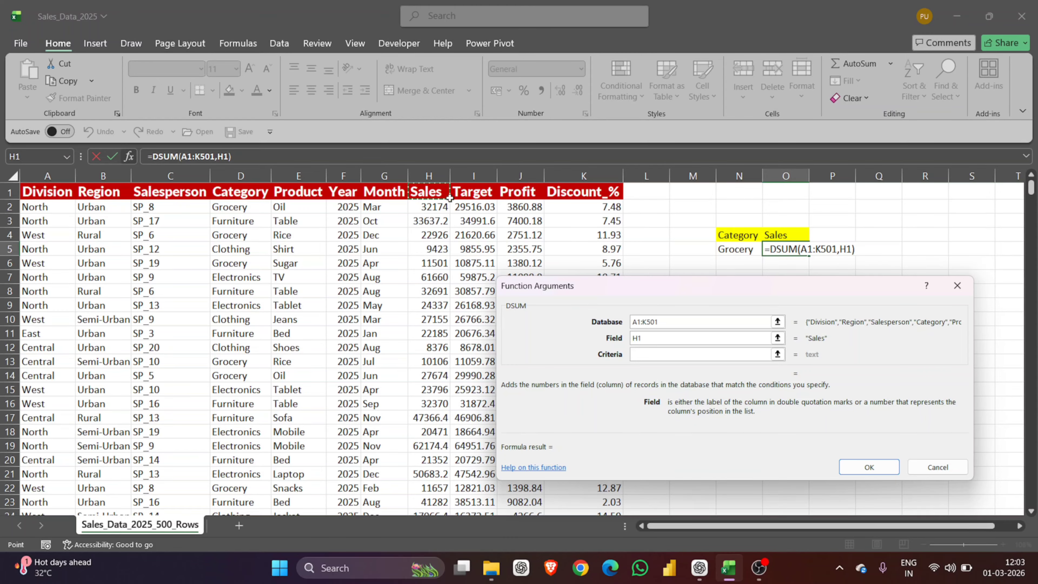
click(644, 353)
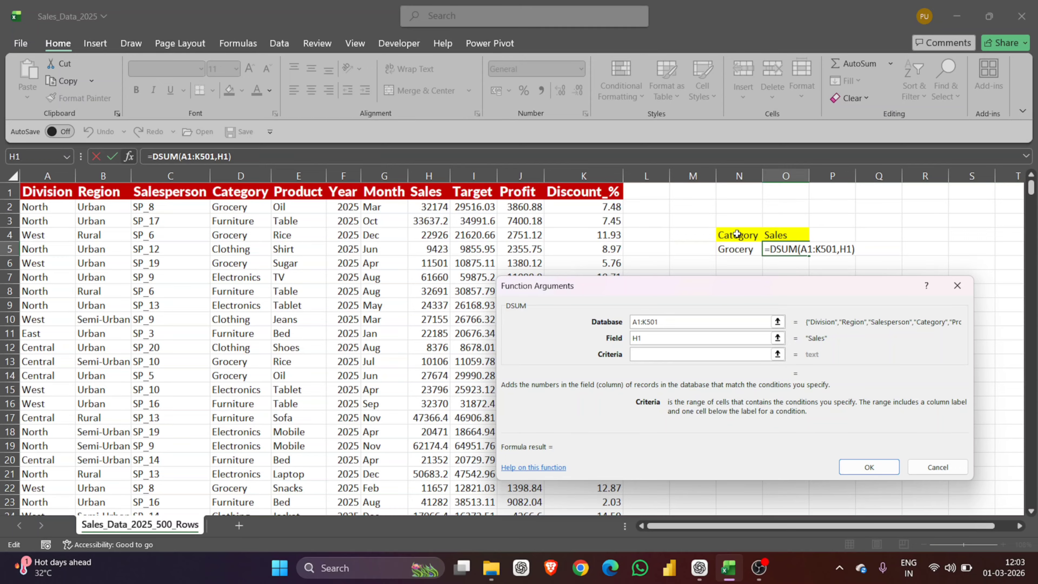
click(736, 233)
key(shift+Down)
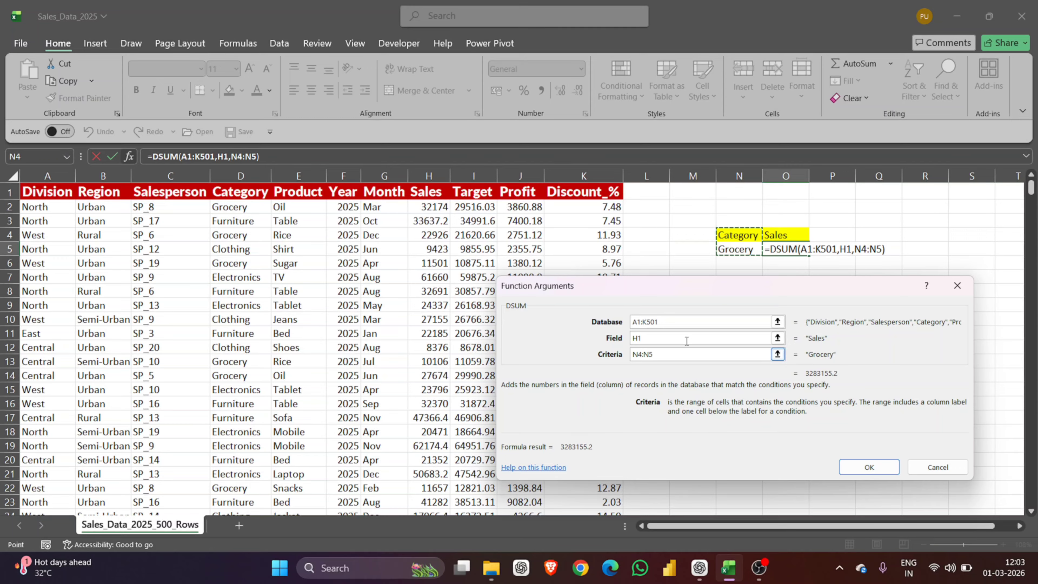
click(870, 467)
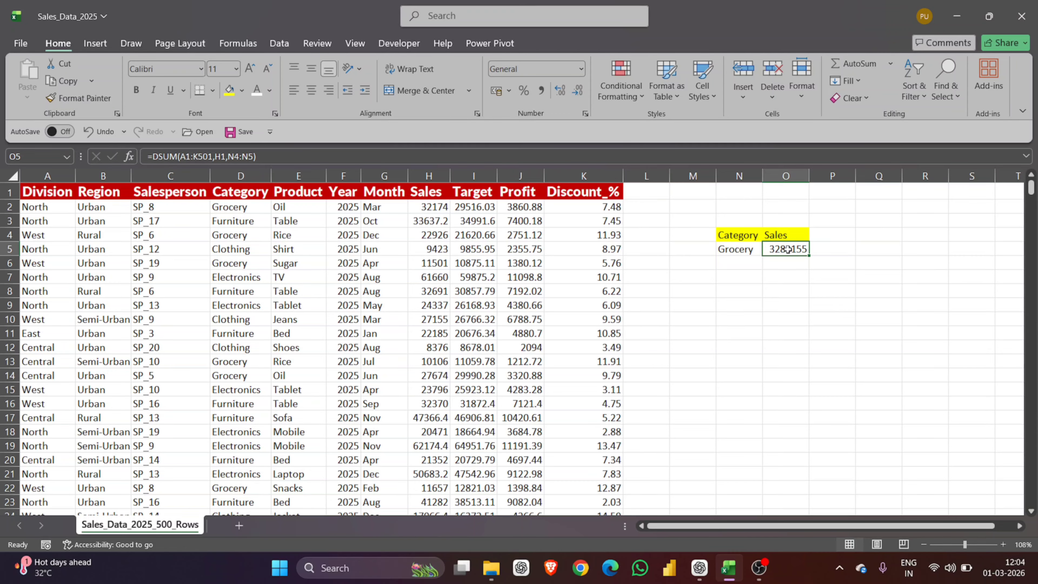
Step: Replace Grocery with Clothing in N5 and confirm O5 recalculates to 2573027
double_click(788, 249)
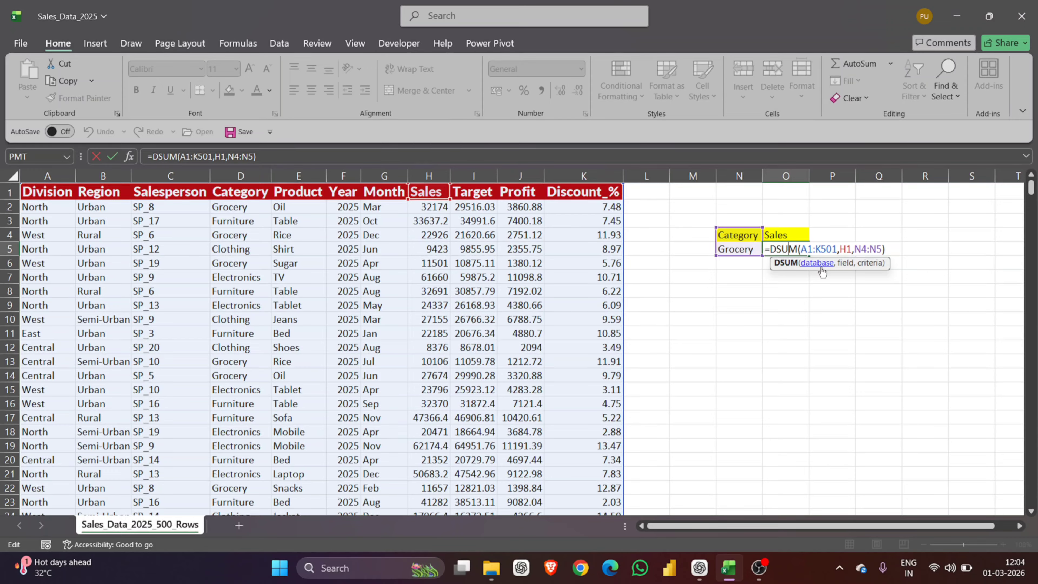
key(Return)
double_click(741, 250)
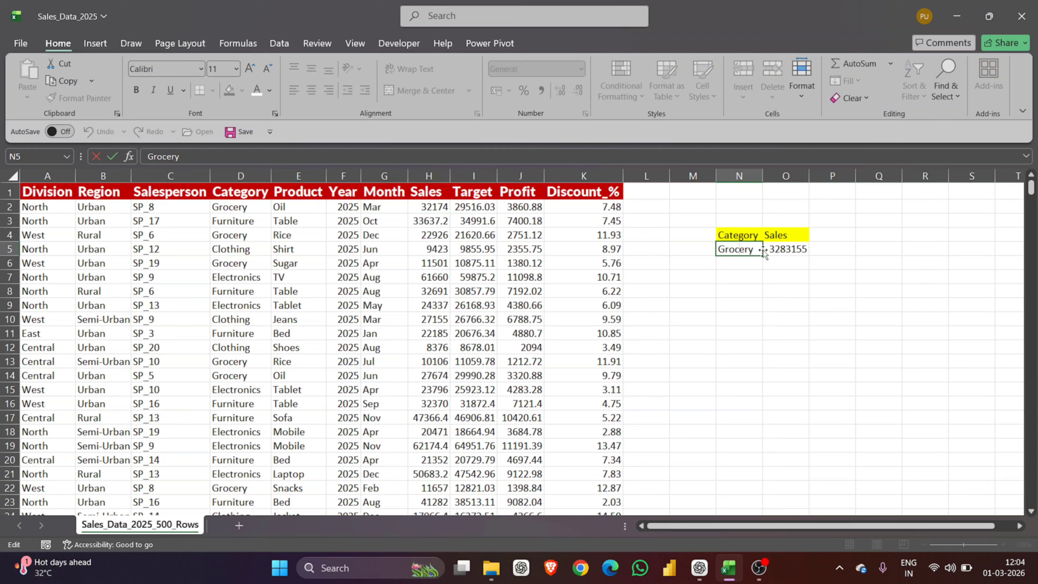
drag(758, 251, 720, 250)
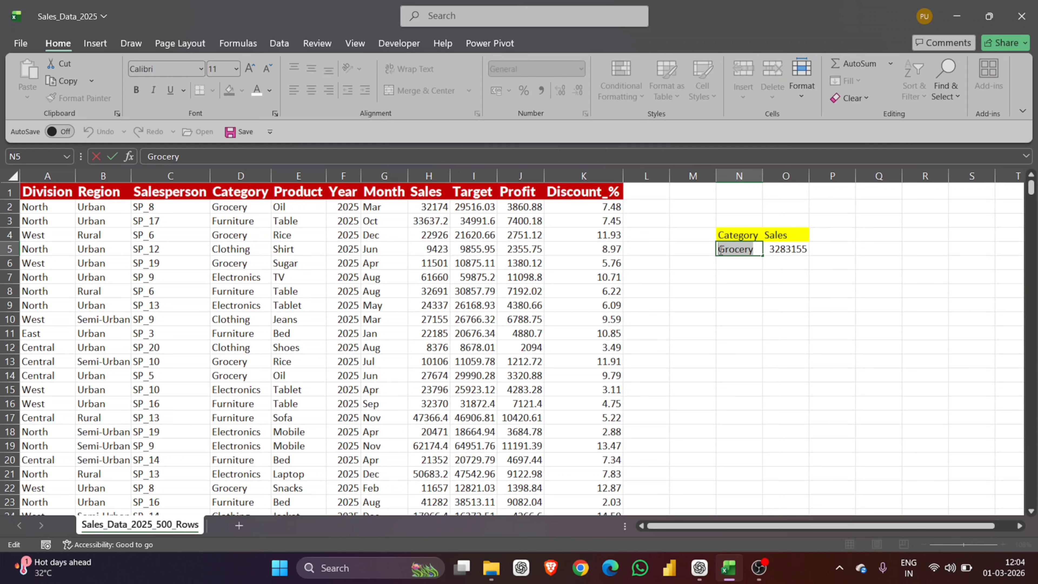
text(C)
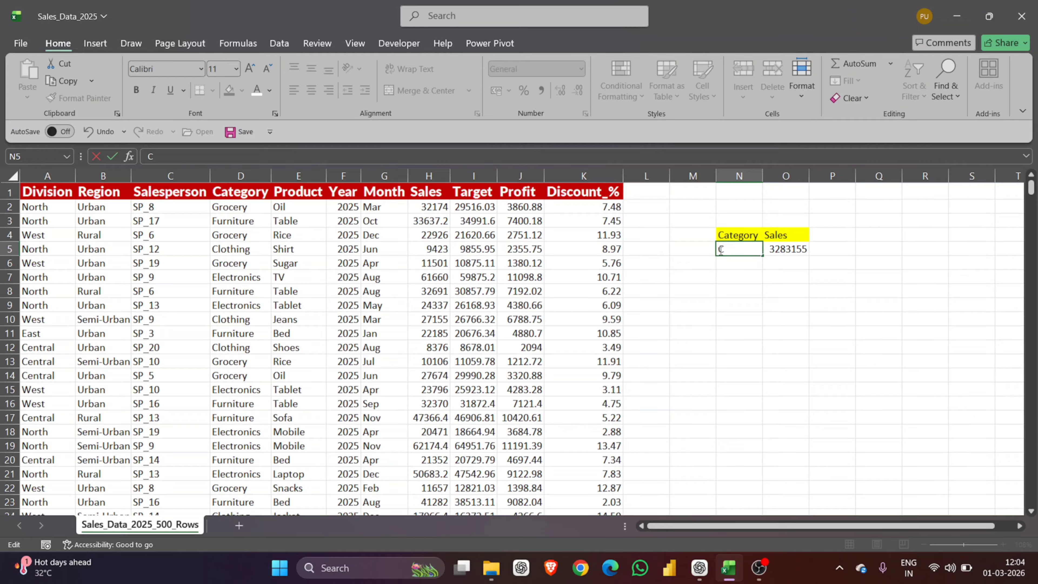
text(lothing)
key(Return)
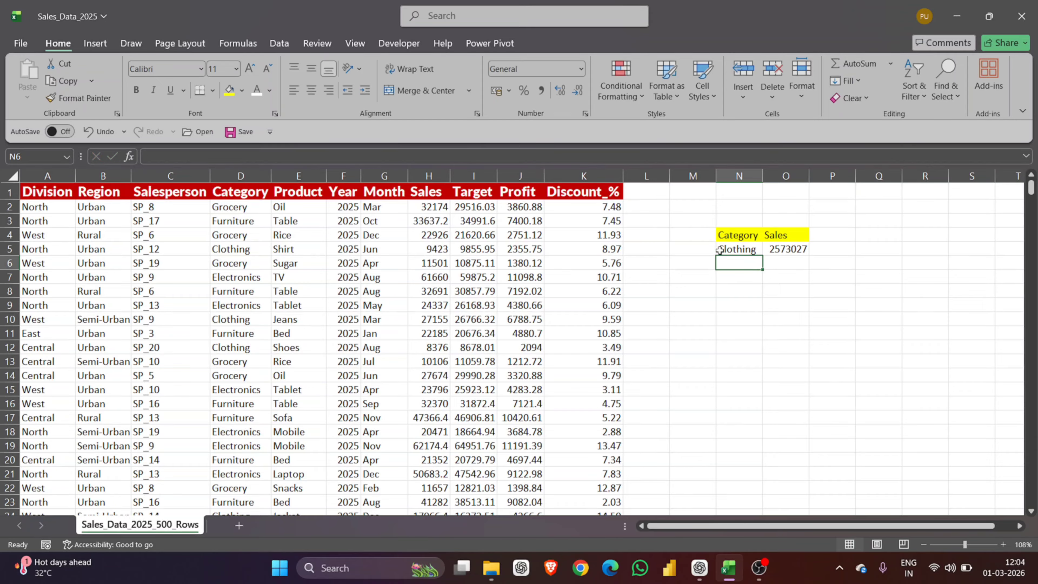
click(737, 251)
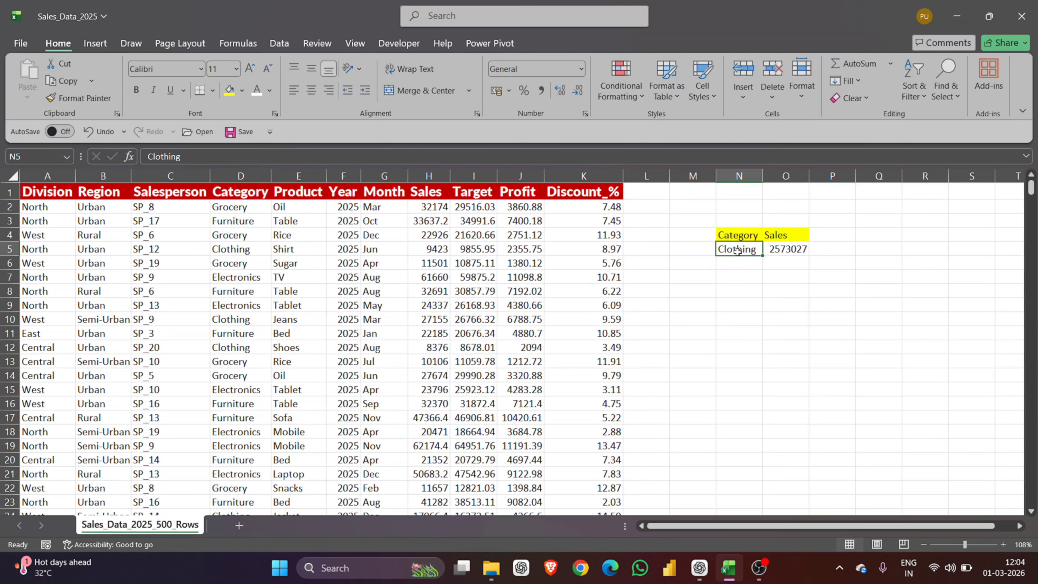
click(776, 249)
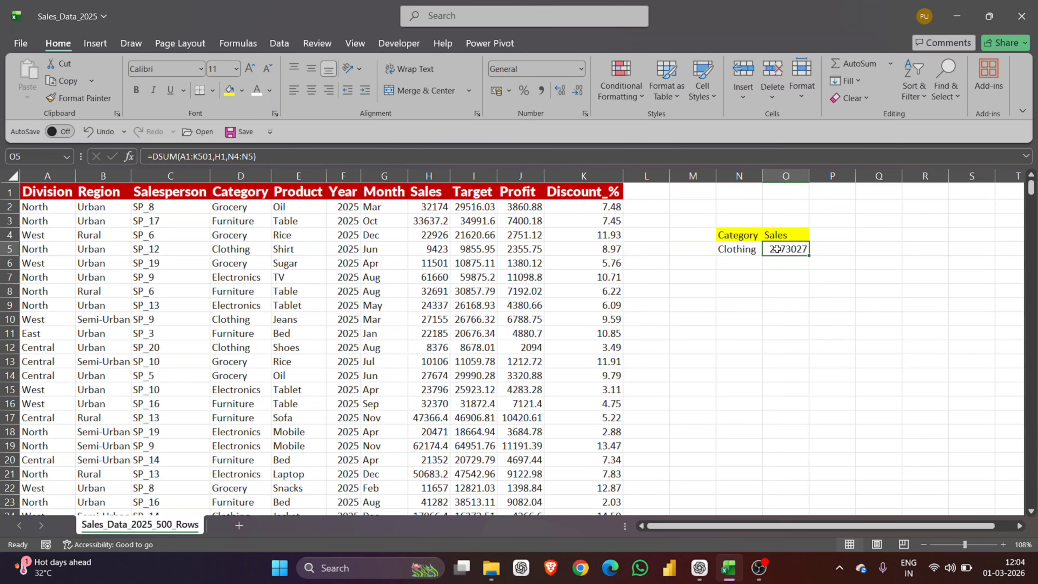
double_click(776, 249)
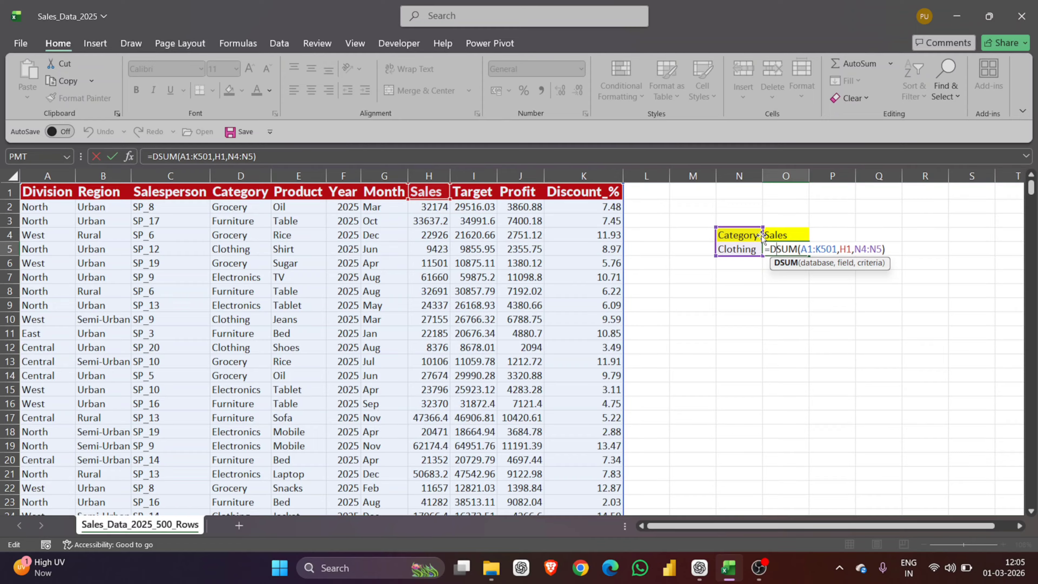
key(Return)
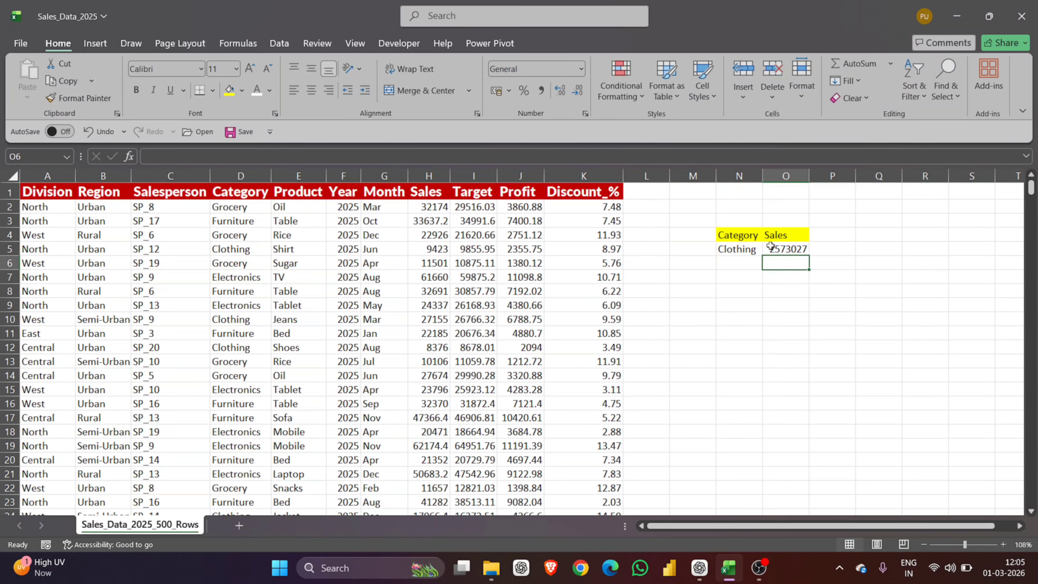
click(773, 248)
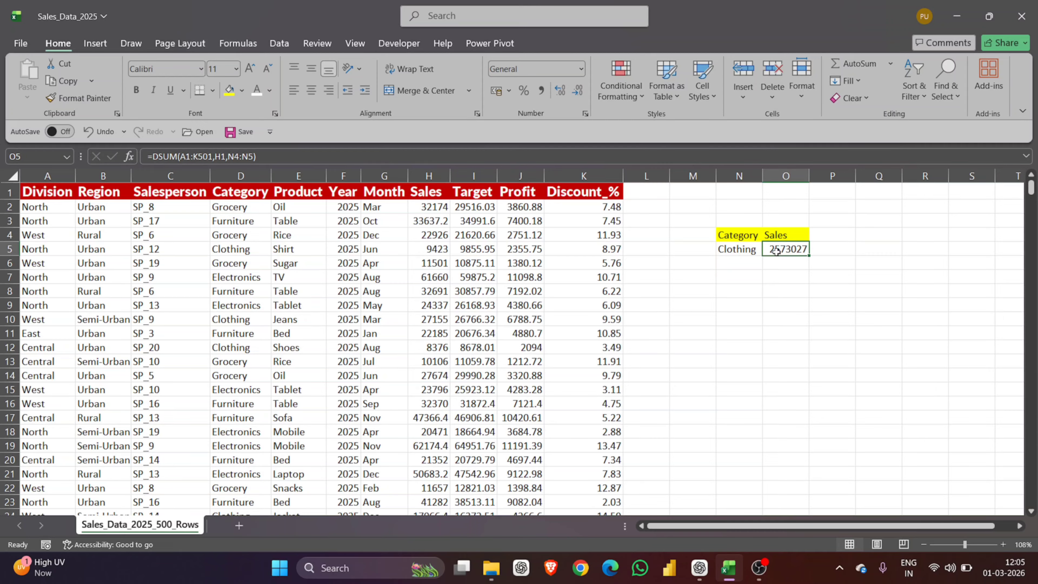
double_click(776, 251)
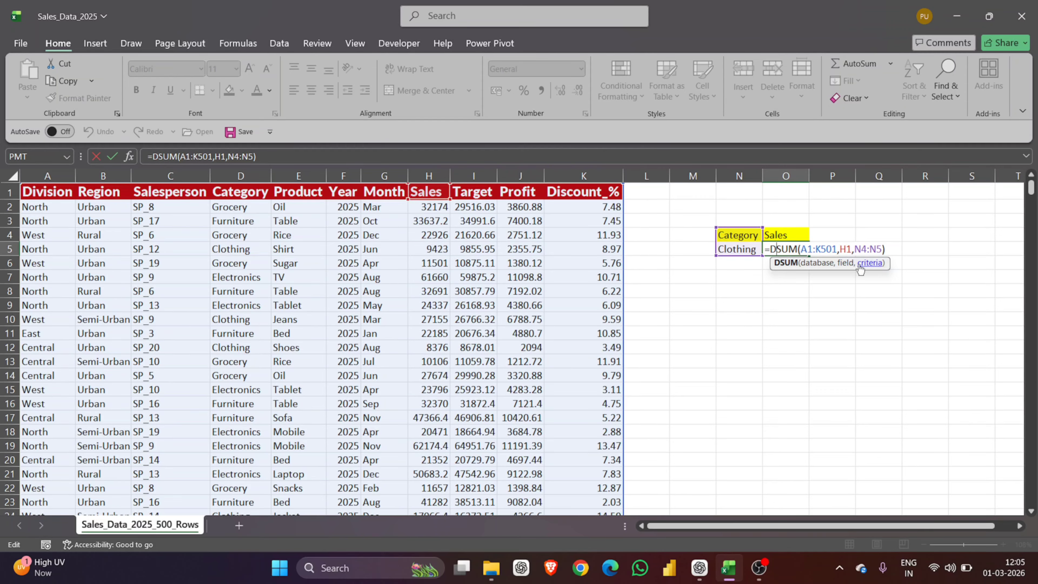
key(Return)
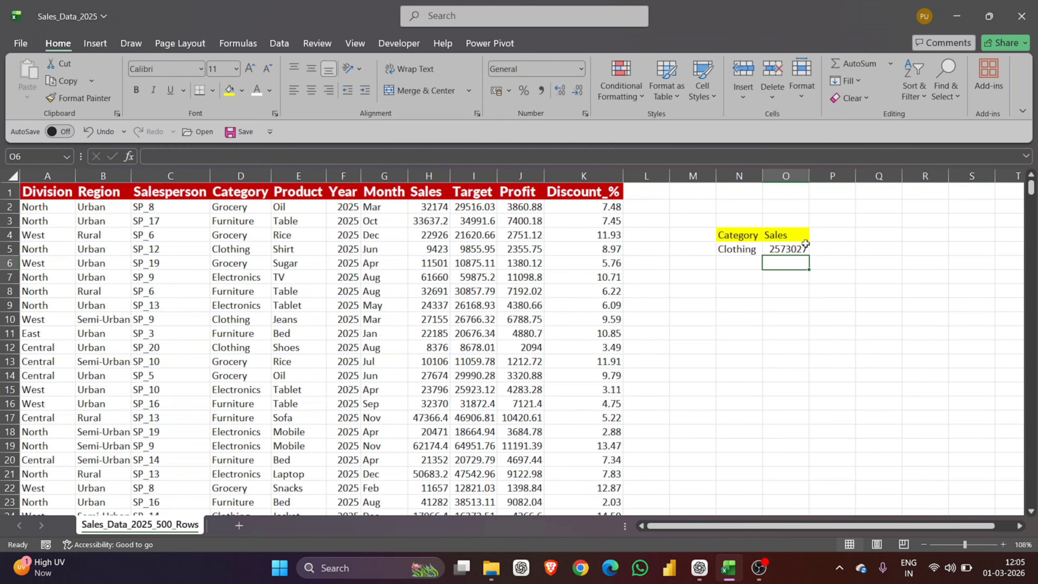
click(743, 281)
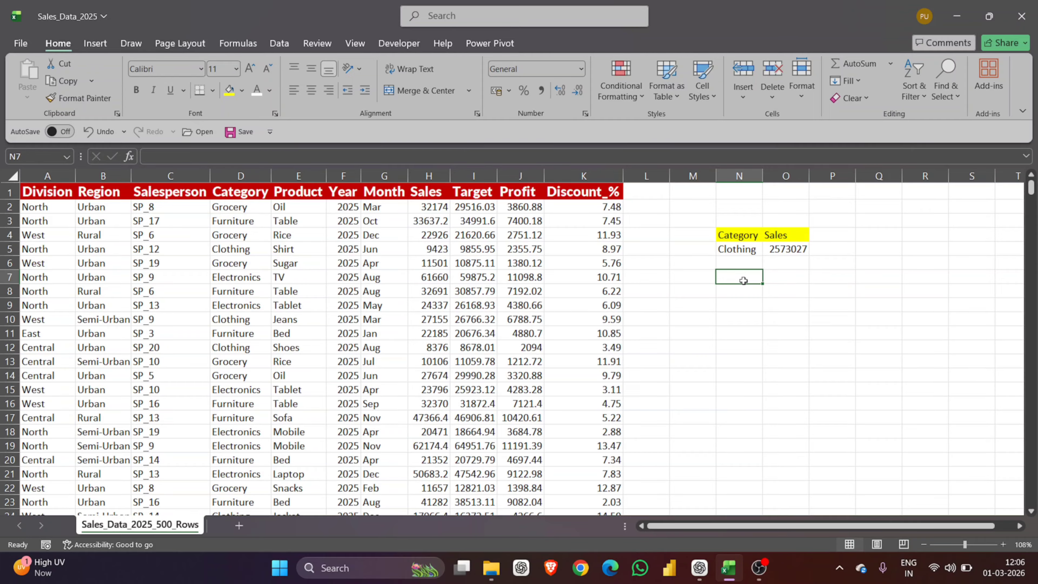
Step: Copy the Category/Clothing cells N4:N5 into N7:N8
click(749, 245)
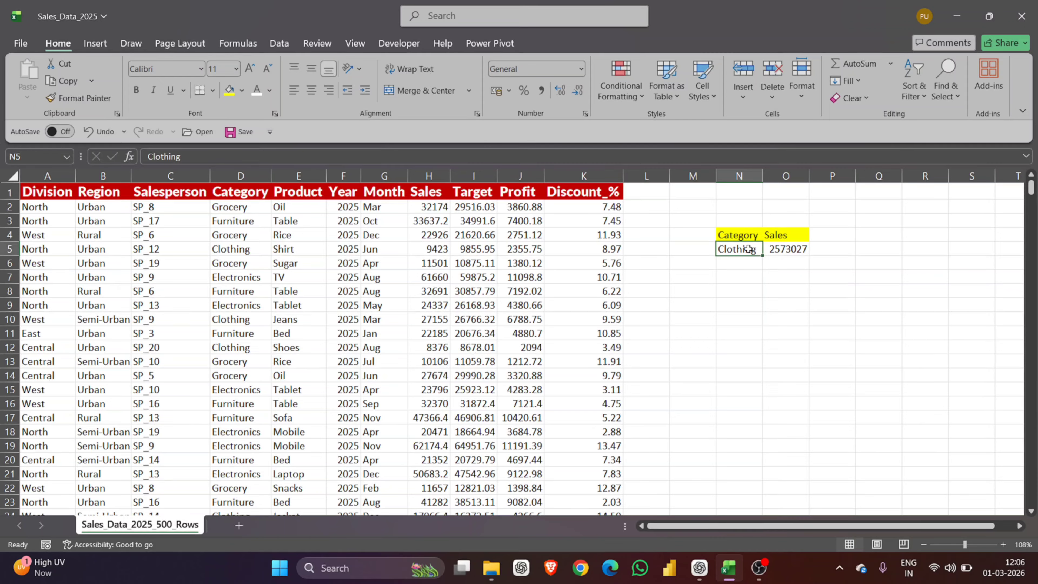
drag(749, 239, 751, 249)
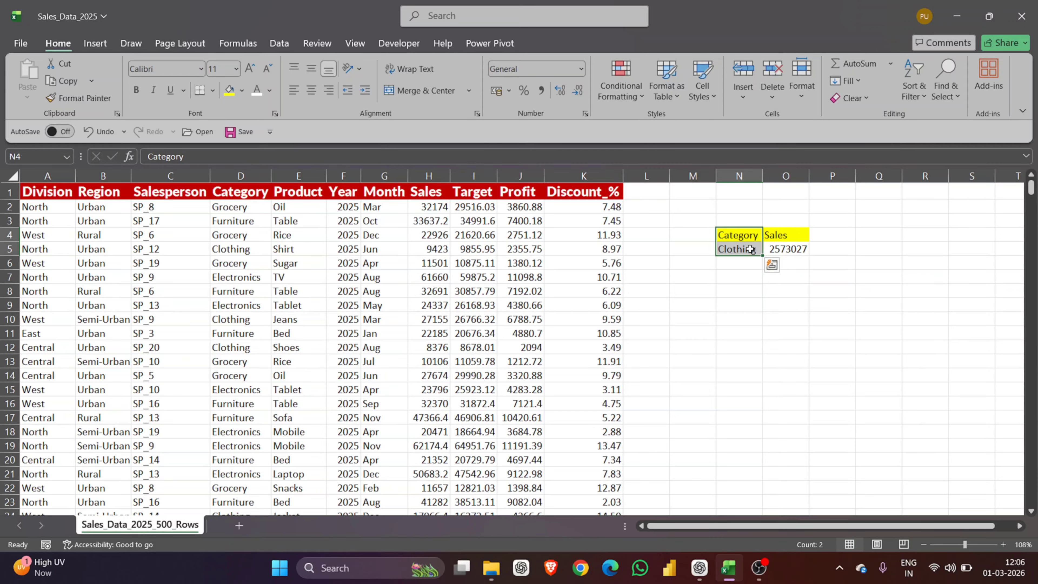
key(ctrl+c)
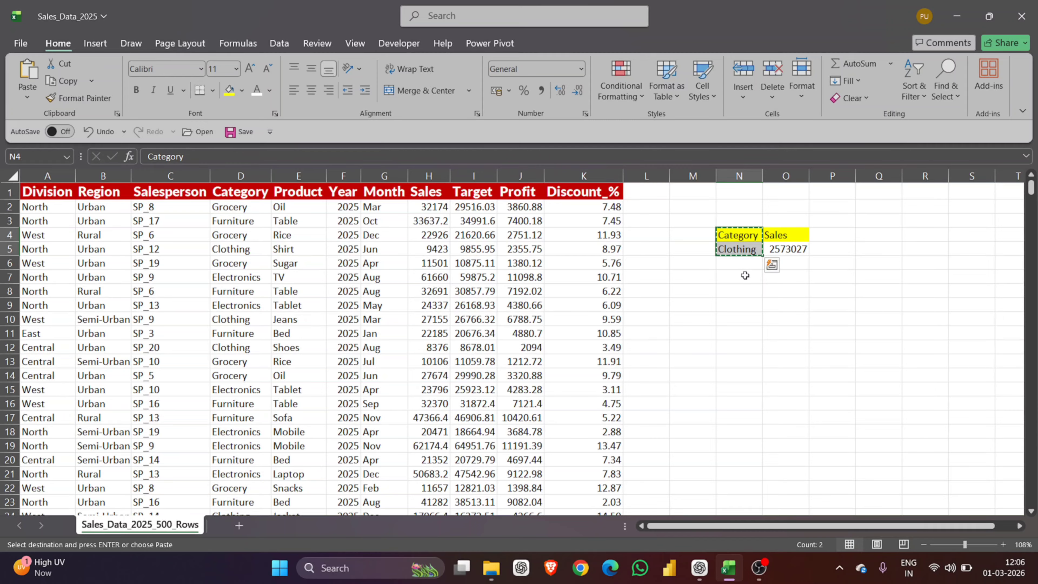
click(745, 275)
key(ctrl+v)
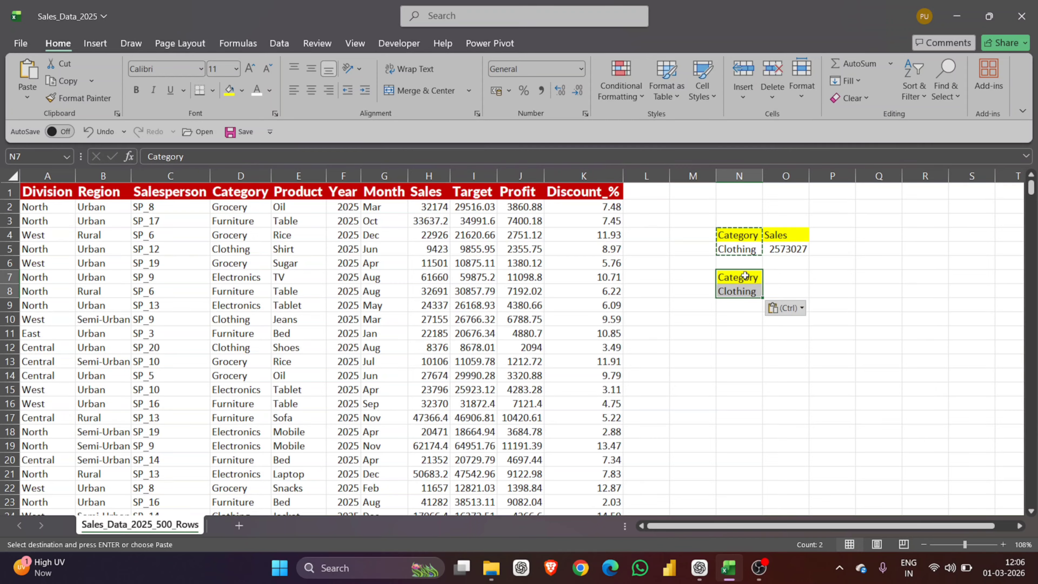
Step: Copy the Sales header into O7 and begin =daverage( in O8
click(780, 274)
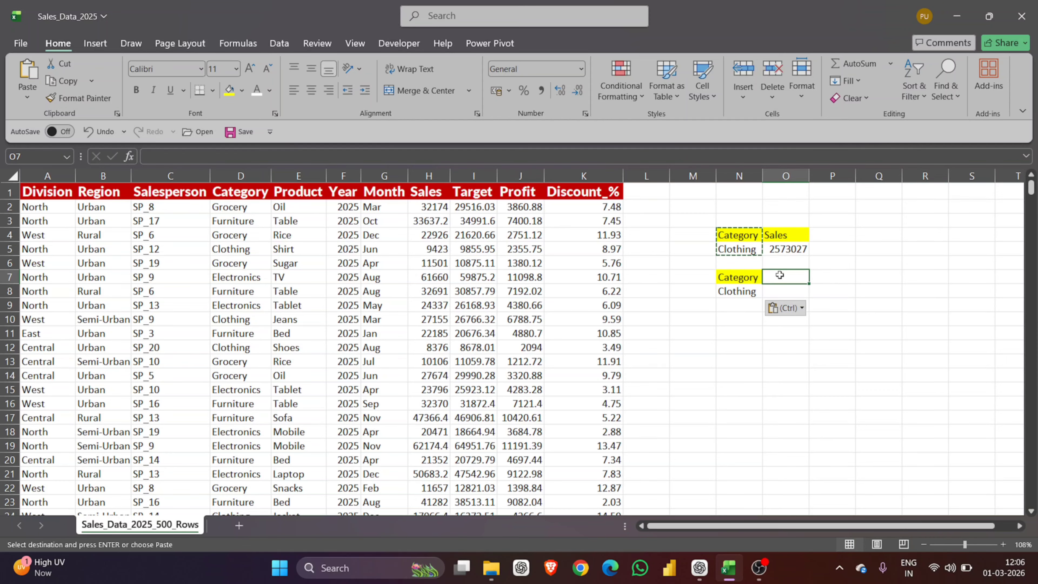
click(780, 236)
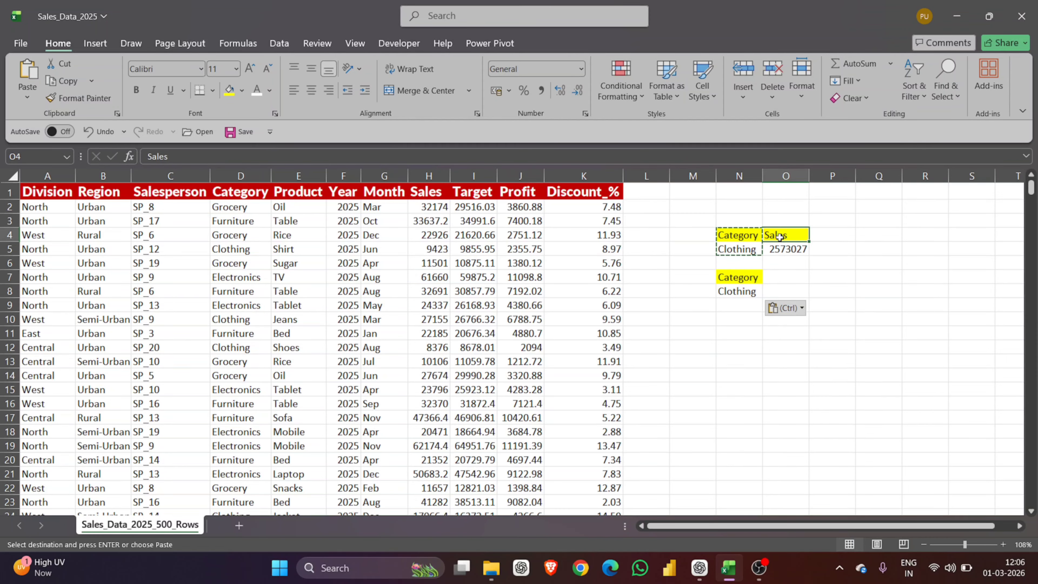
key(ctrl+c)
click(777, 275)
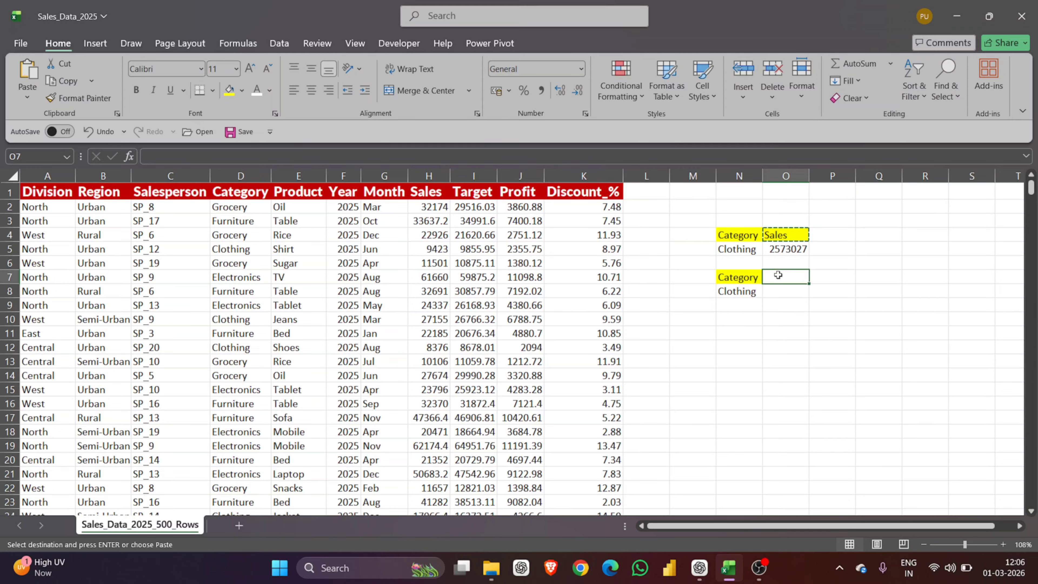
key(ctrl+v)
click(776, 290)
text(=)
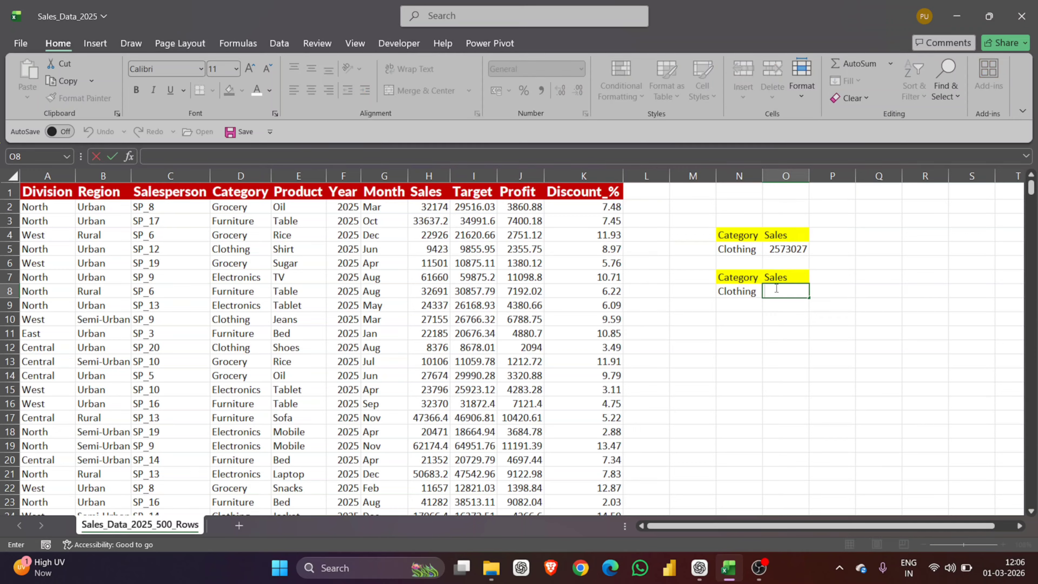
text(dave)
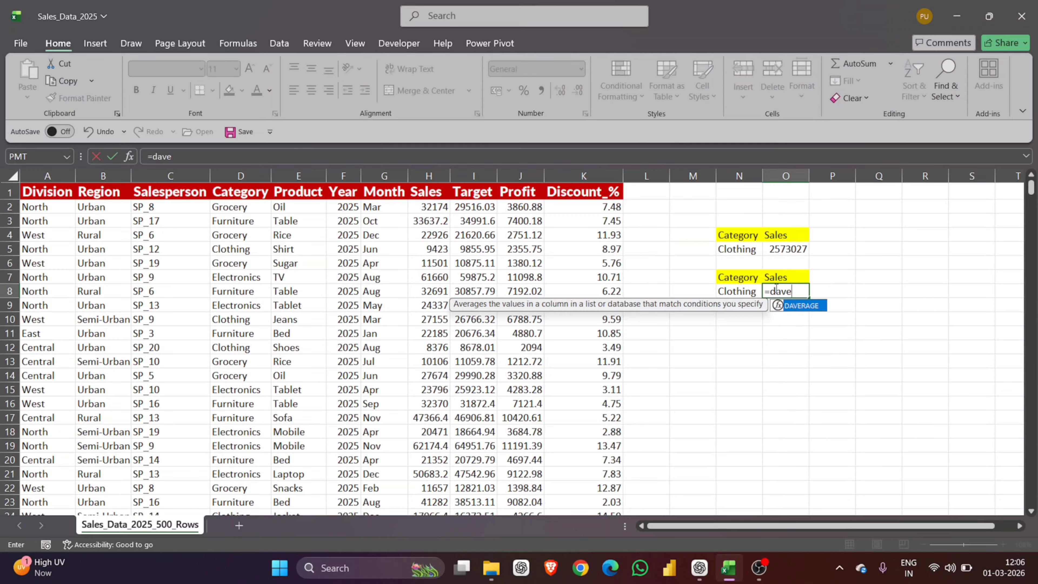
text(rage()
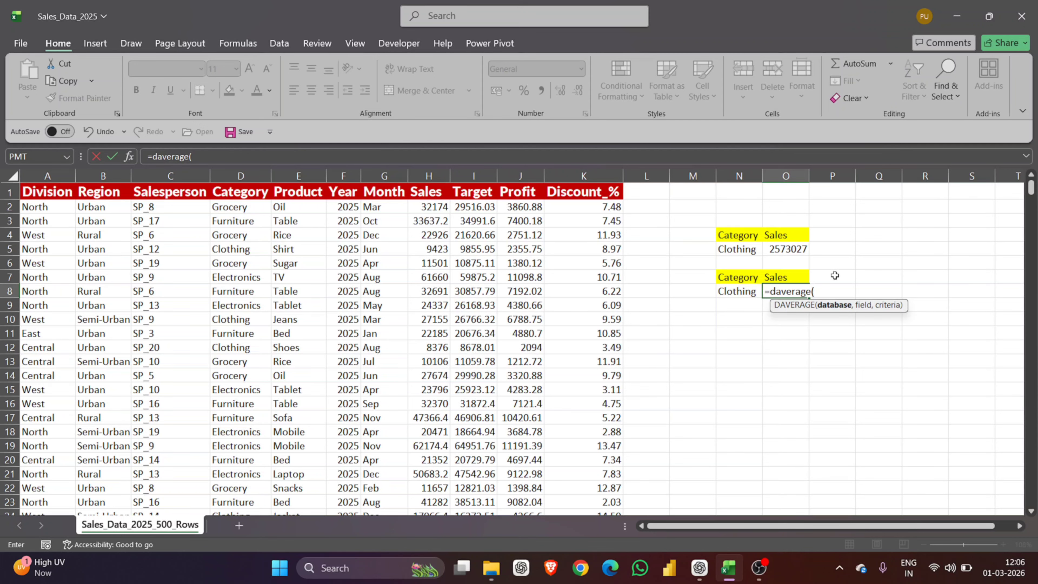
Step: Set the DAVERAGE database range to A1:K501, removing a wrongly added reference
click(50, 192)
key(ctrl+shift+Down)
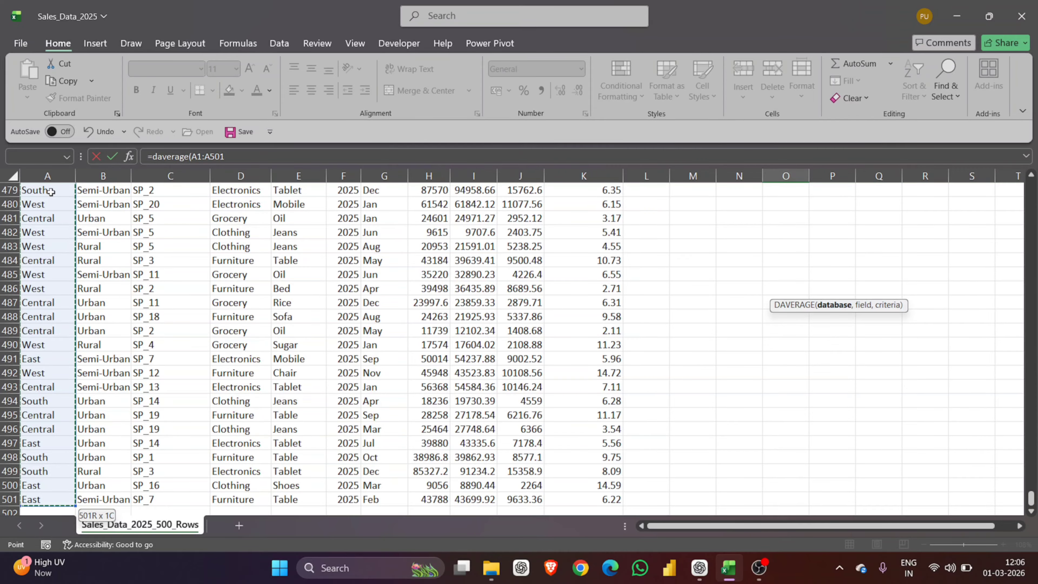
key(ctrl+shift+Right)
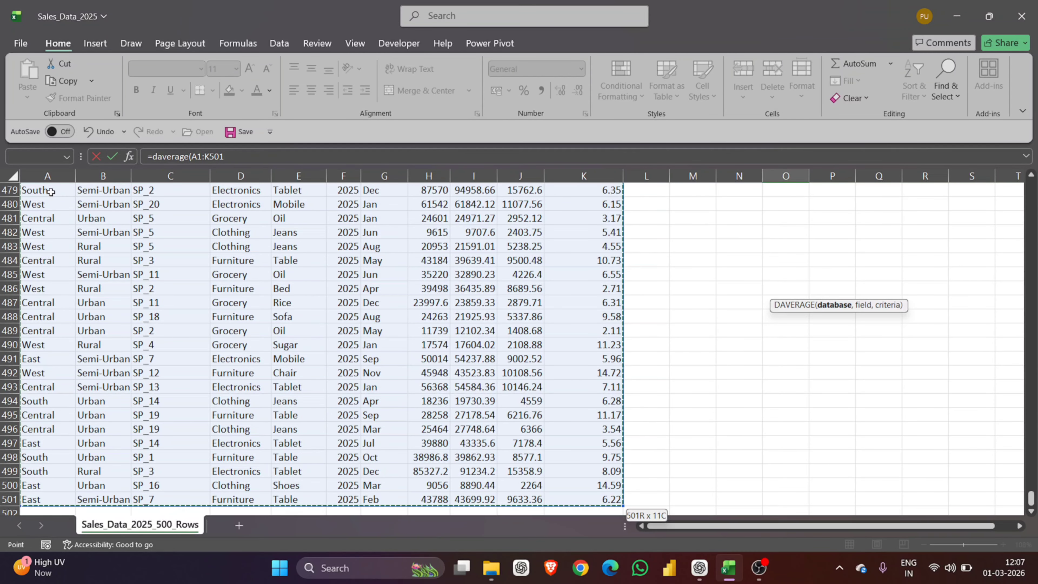
text(,)
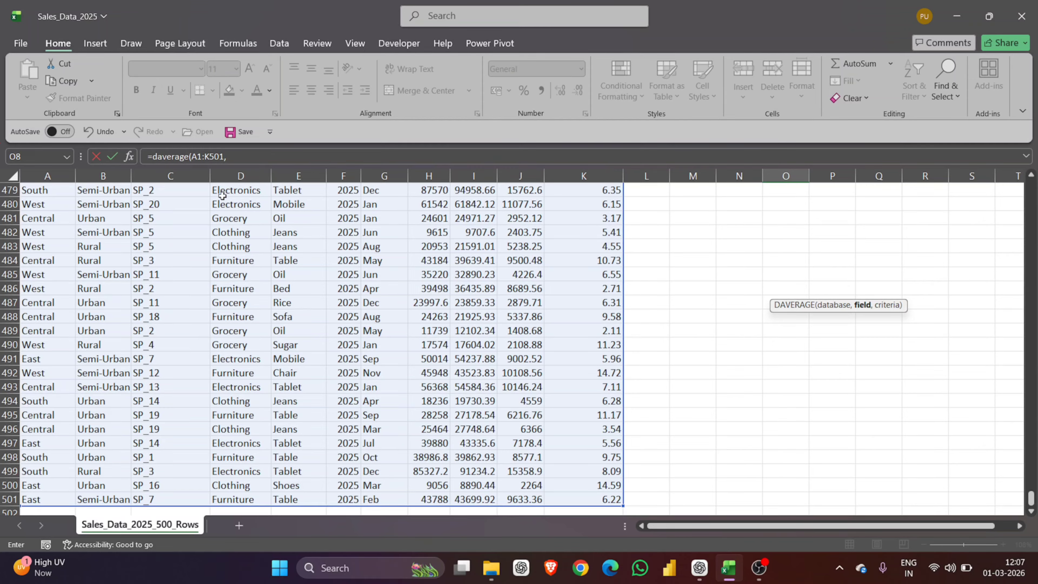
key(Up)
key(shift+Down)
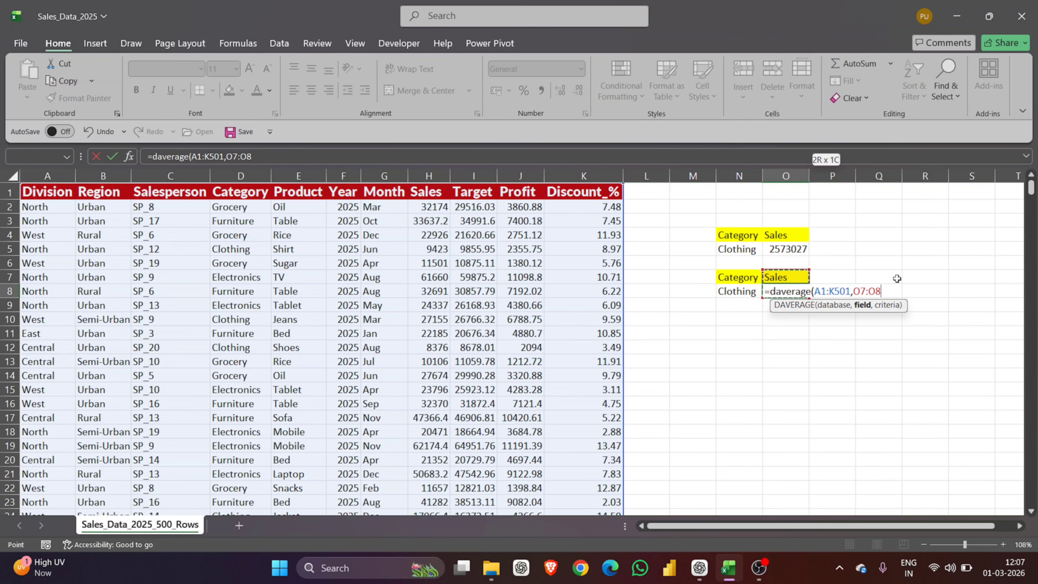
key(BackSpace)
key(BackSpace)
key(BackSpace)
key(BackSpace)
key(BackSpace)
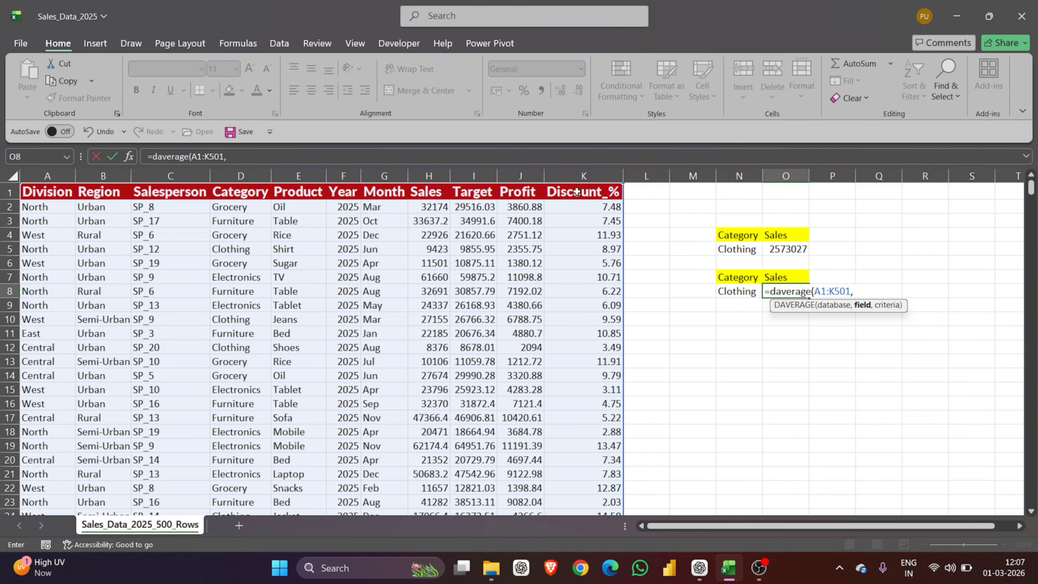
Step: Finish DAVERAGE with field H1 and criteria N7:N8, giving 19201.7
click(438, 190)
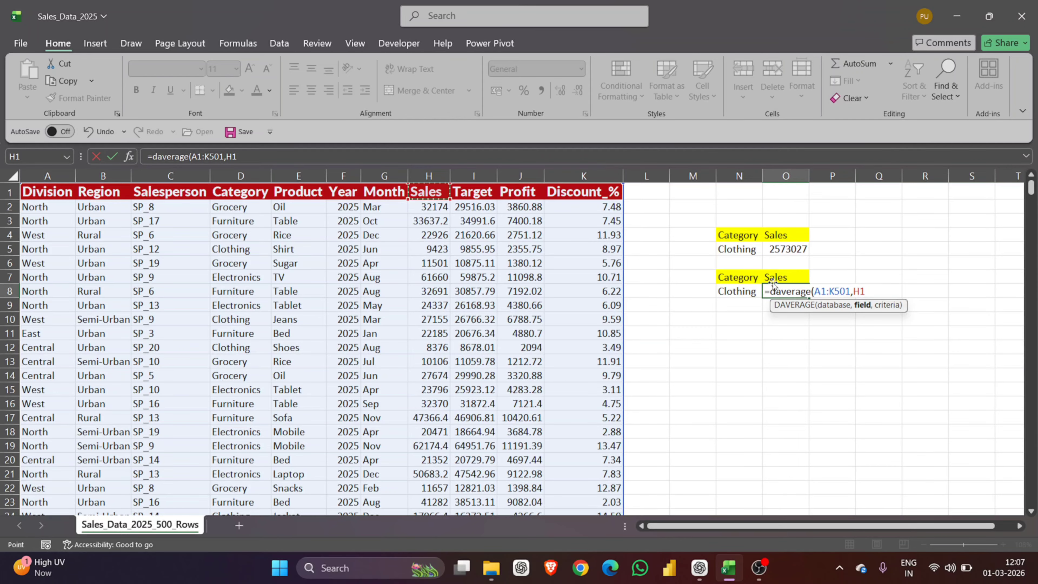
text(,)
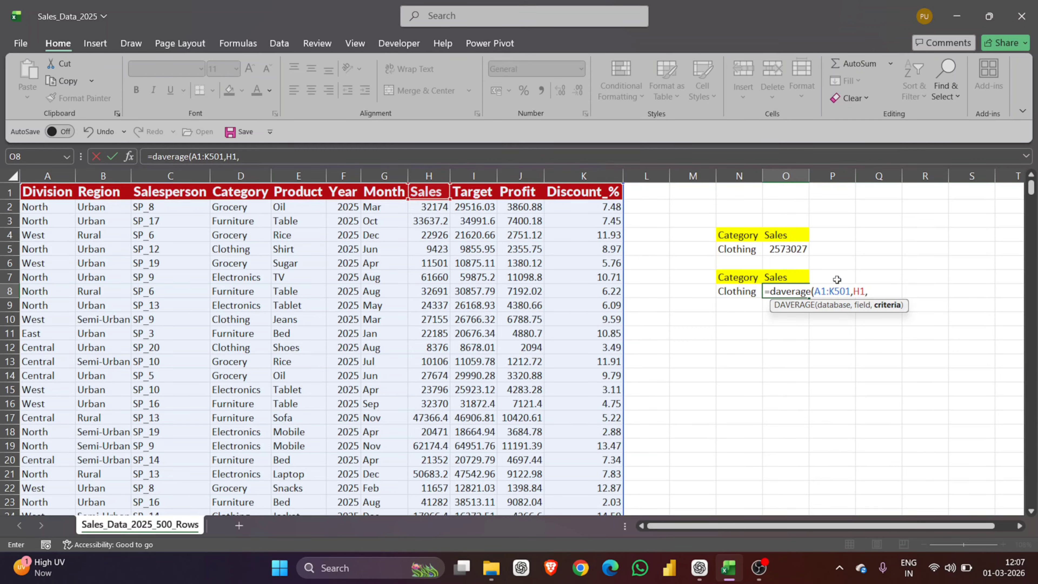
drag(735, 273, 736, 289)
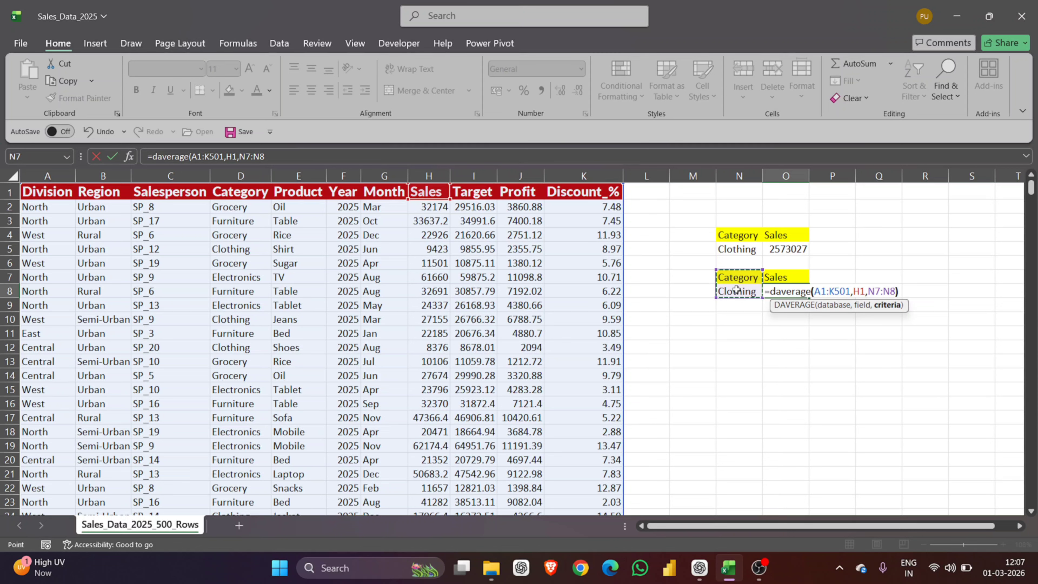
text())
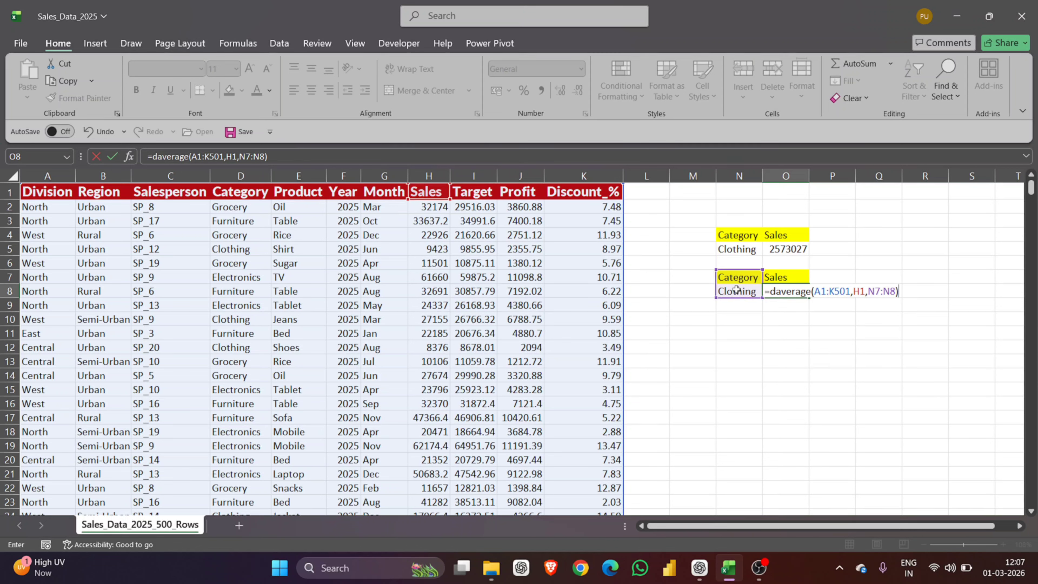
key(Return)
click(768, 294)
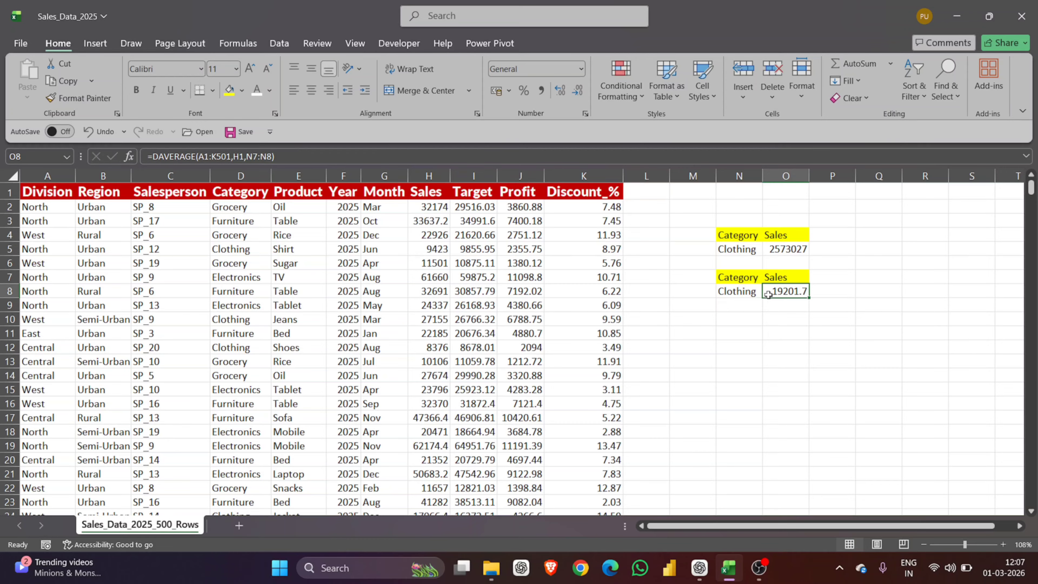
click(737, 321)
Step: Copy the Category/Clothing criteria cells into N10:N11
right_click(737, 321)
key(Escape)
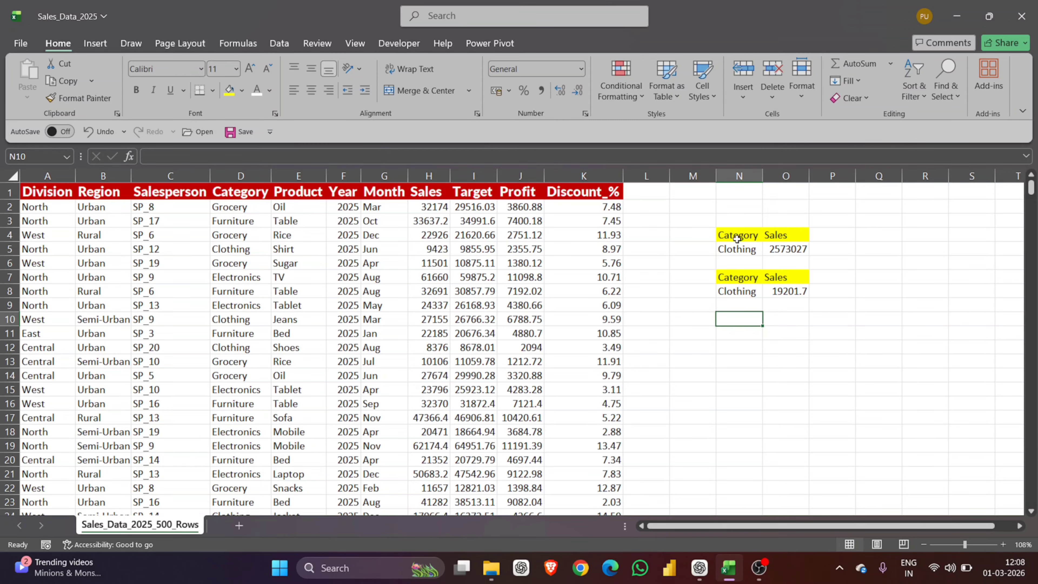
drag(738, 237, 738, 251)
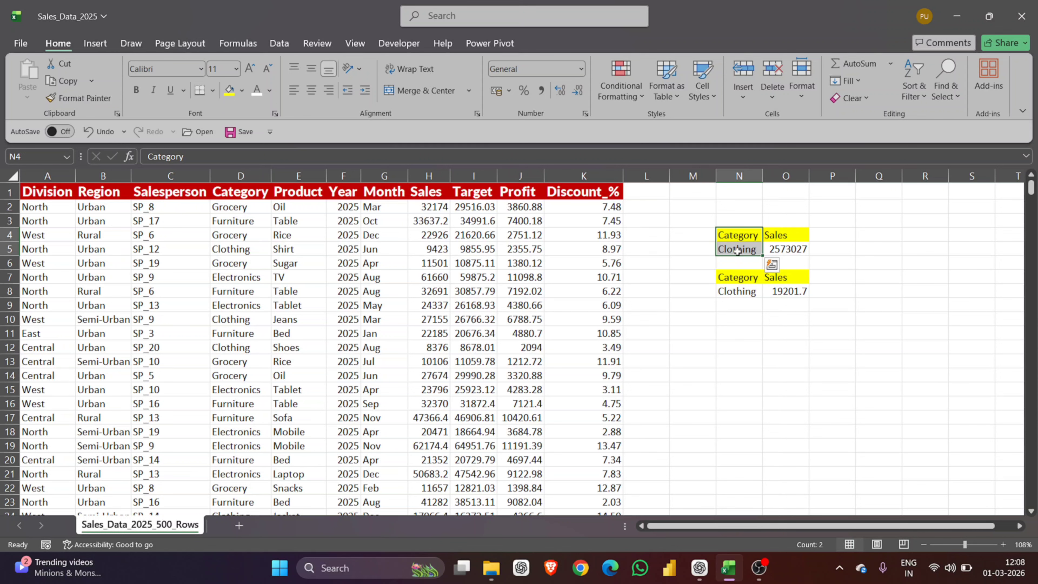
key(ctrl+c)
click(735, 321)
key(ctrl+v)
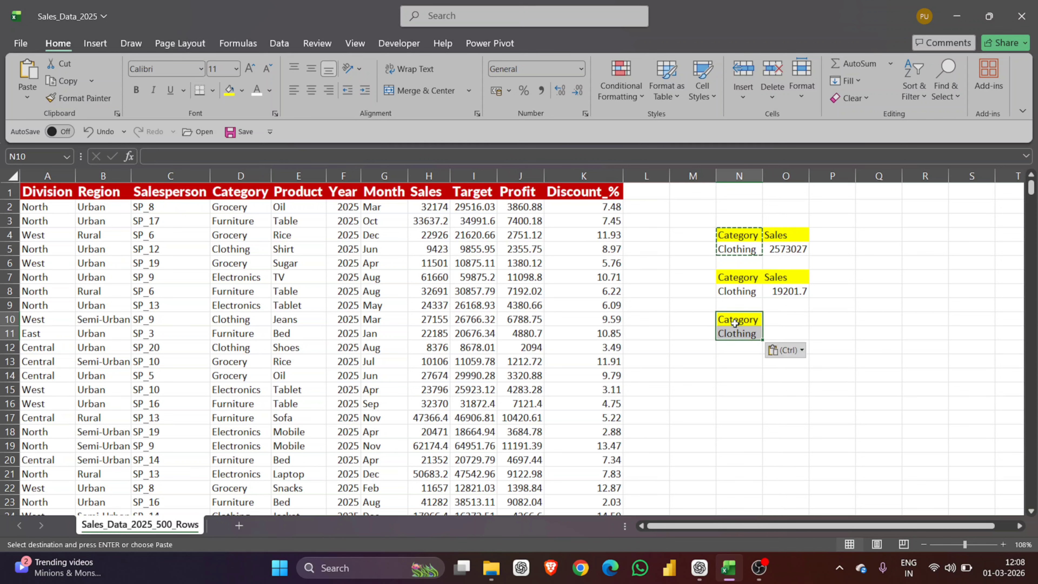
Step: Copy the Sales header from O7 into O10
click(800, 275)
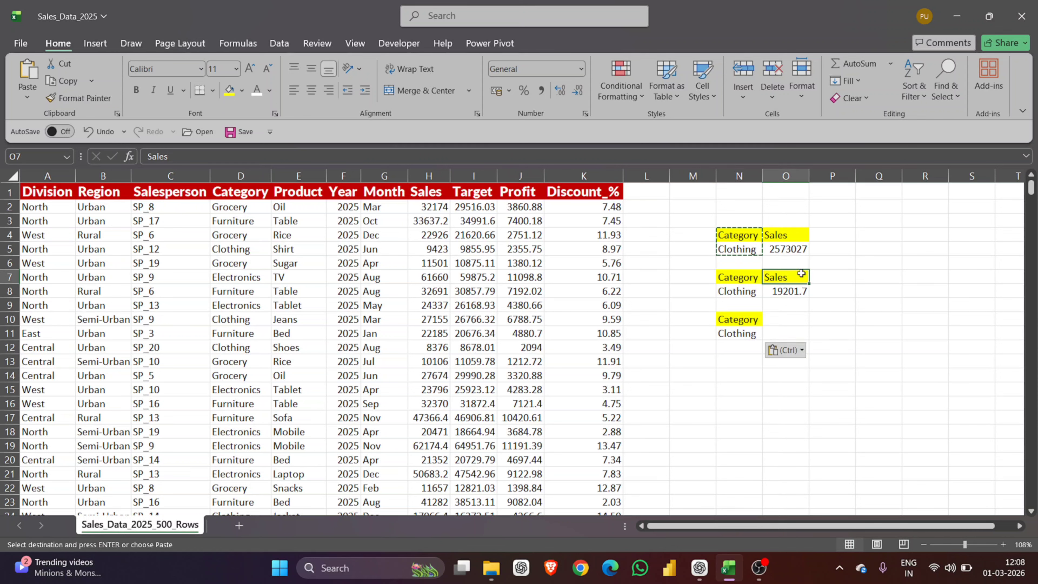
key(ctrl+c)
click(788, 317)
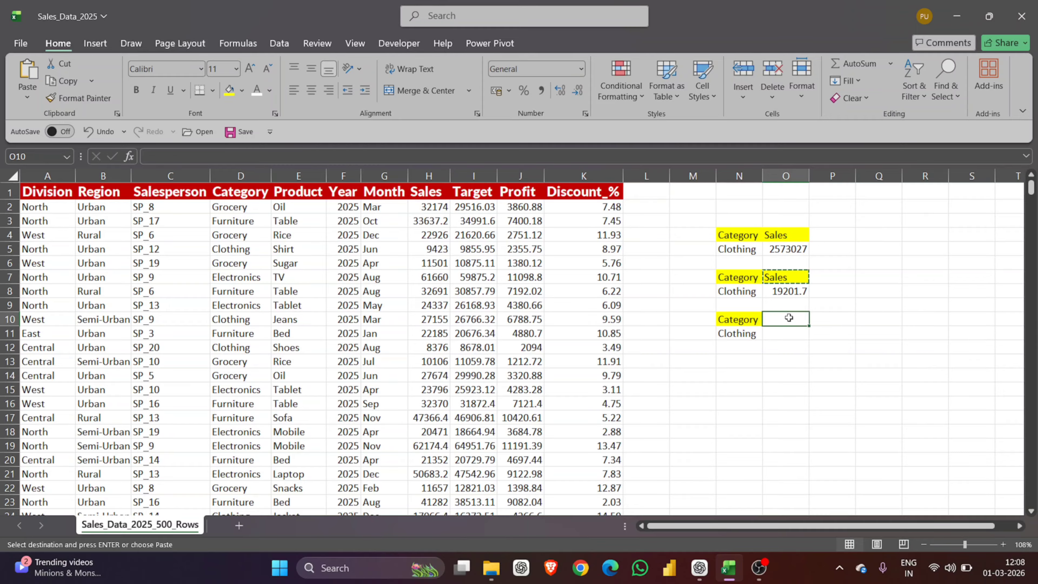
key(ctrl+v)
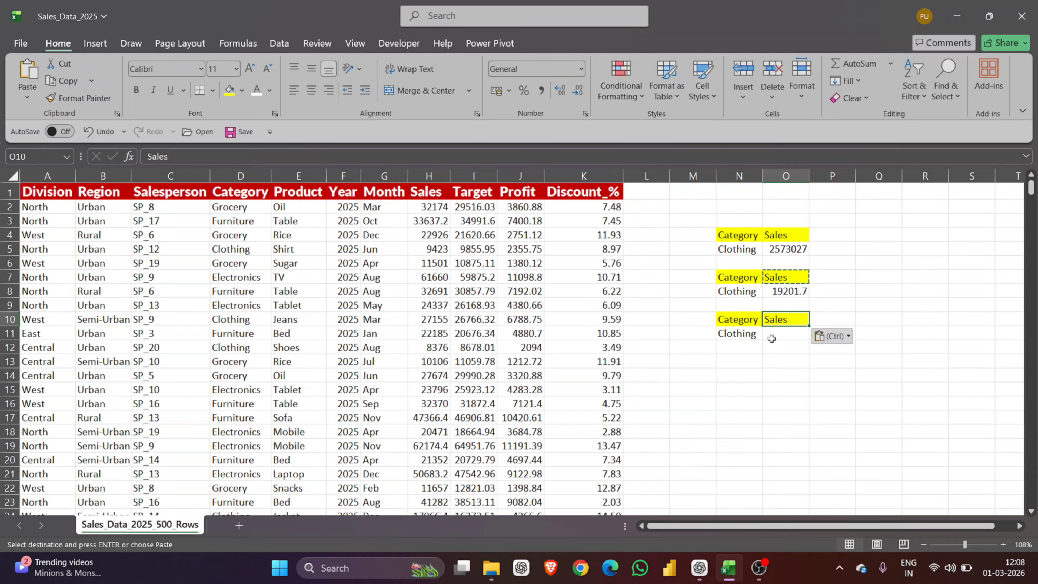
Step: Start =dcount( in O11 with database range A1:K501
double_click(776, 336)
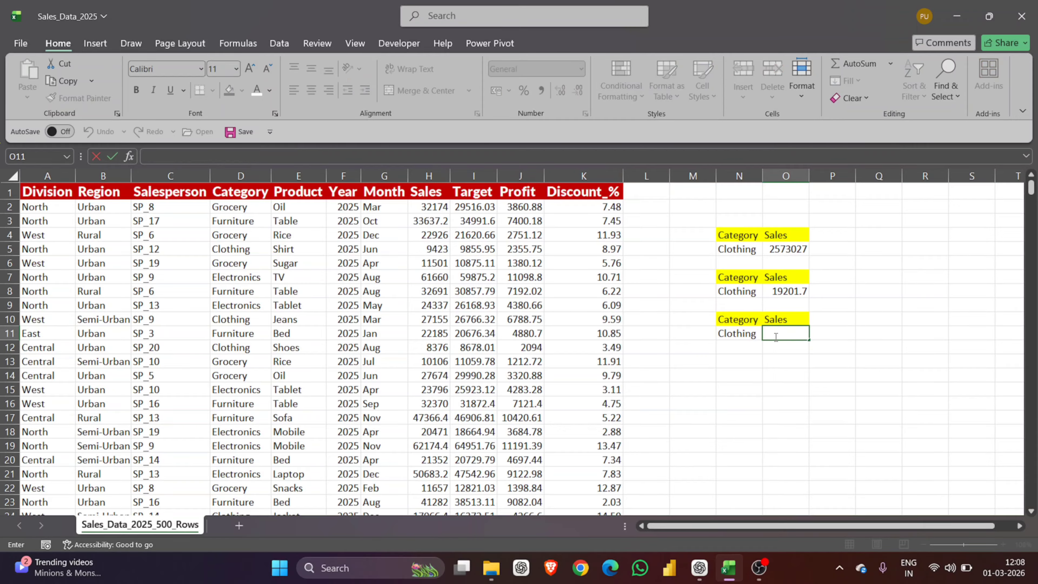
text(=dc)
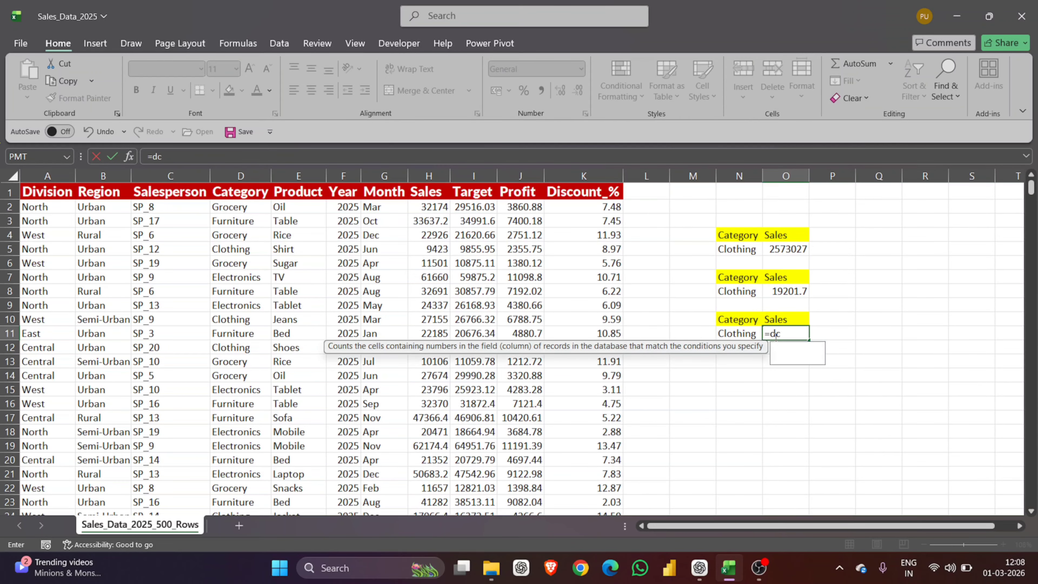
text(ount()
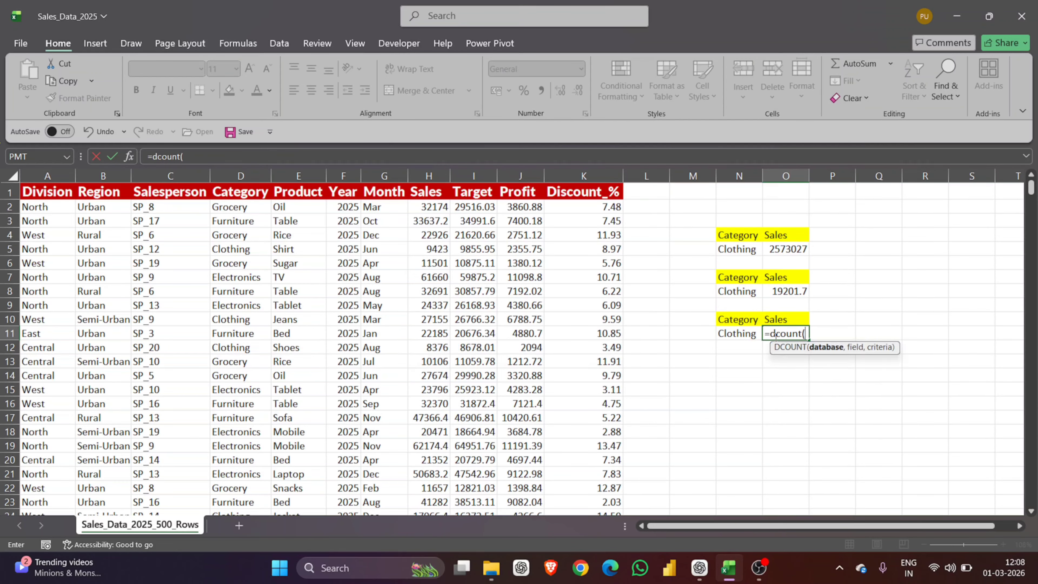
click(57, 200)
key(ctrl+shift+Right)
key(ctrl+shift+Down)
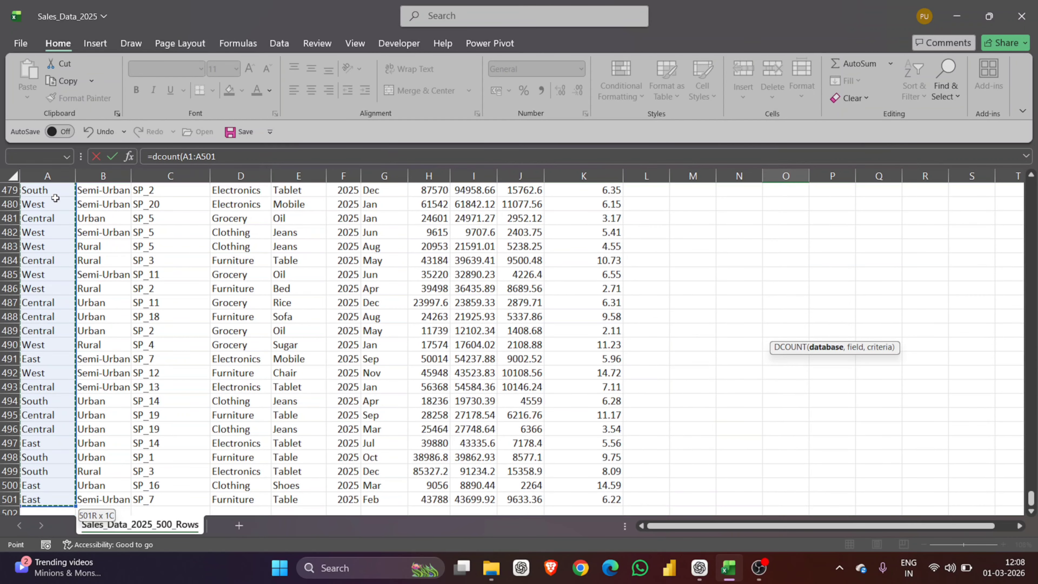
scroll(55, 198, up, 20)
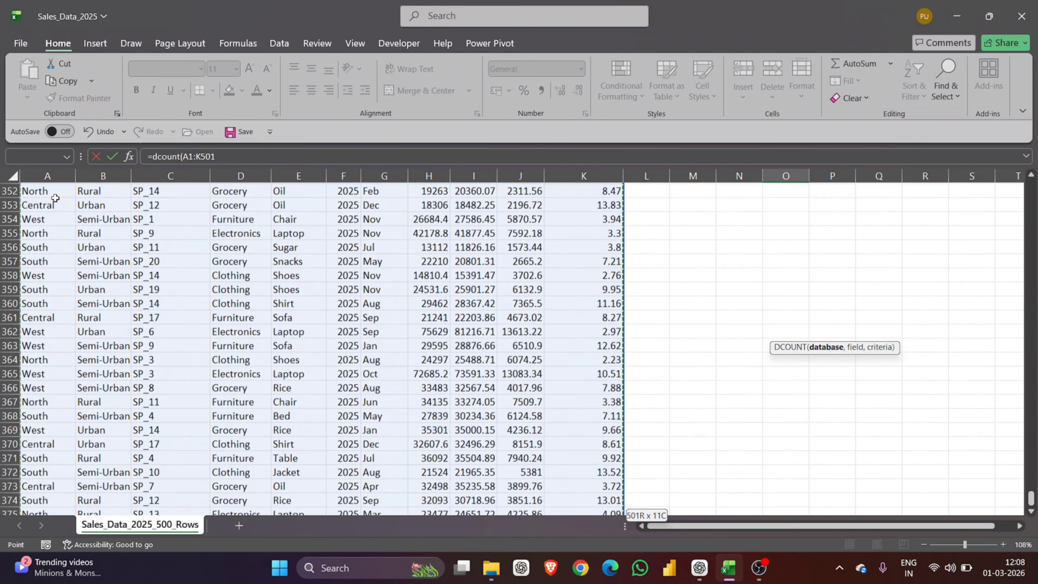
scroll(55, 198, up, 1)
text(,)
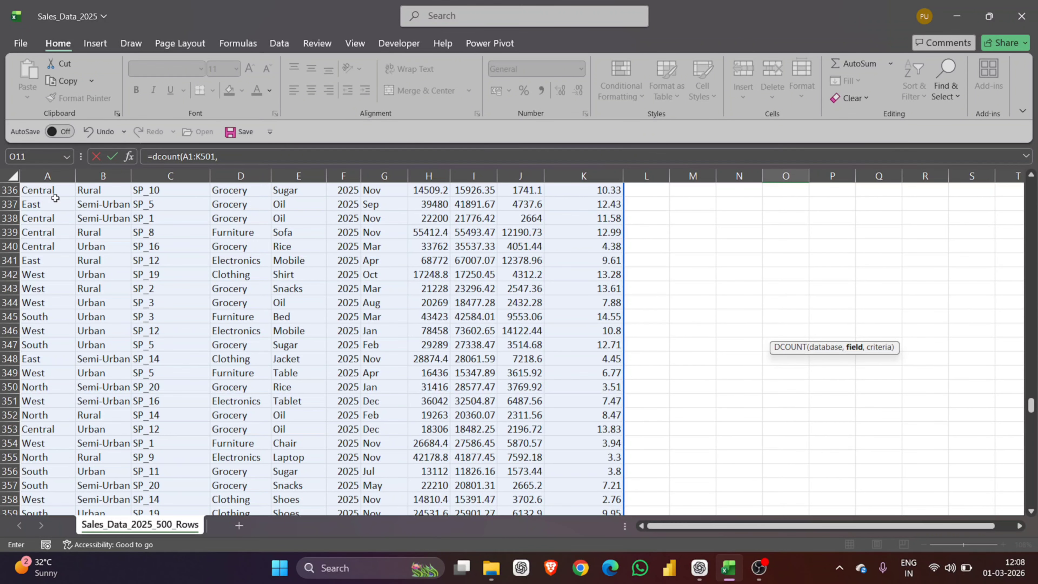
Step: Replace a mistaken field with Profit header J1 and add criteria N10:N11
click(52, 208)
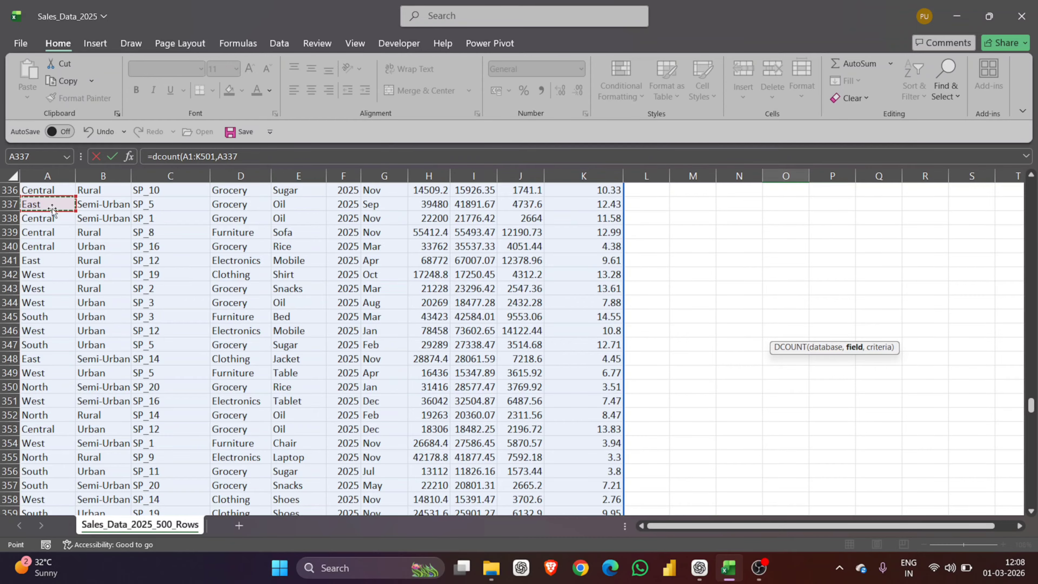
mouse_move(52, 207)
mouse_down()
mouse_move(52, 192)
mouse_move(52, 208)
mouse_up()
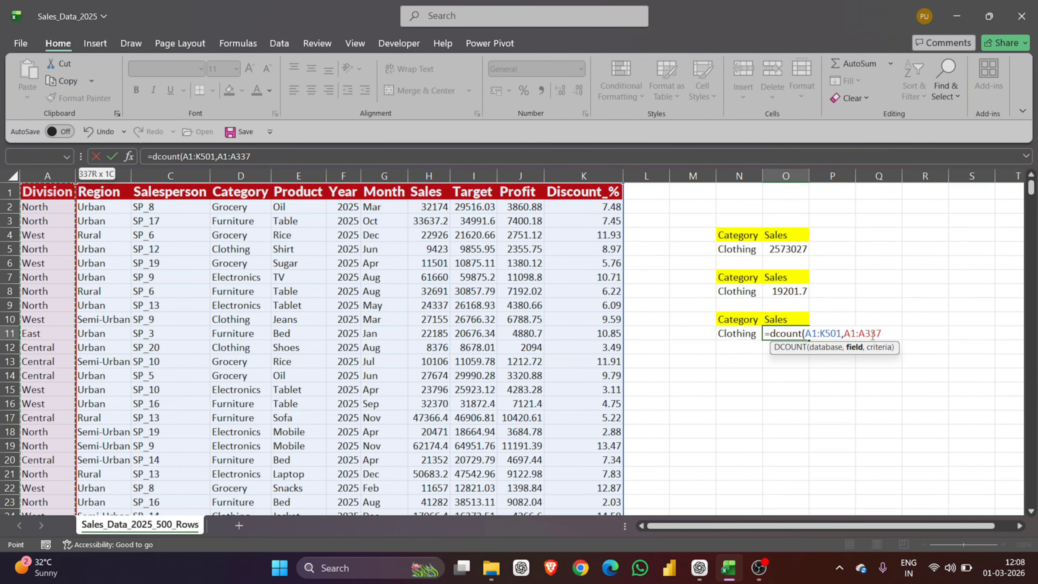
drag(883, 334, 845, 338)
key(BackSpace)
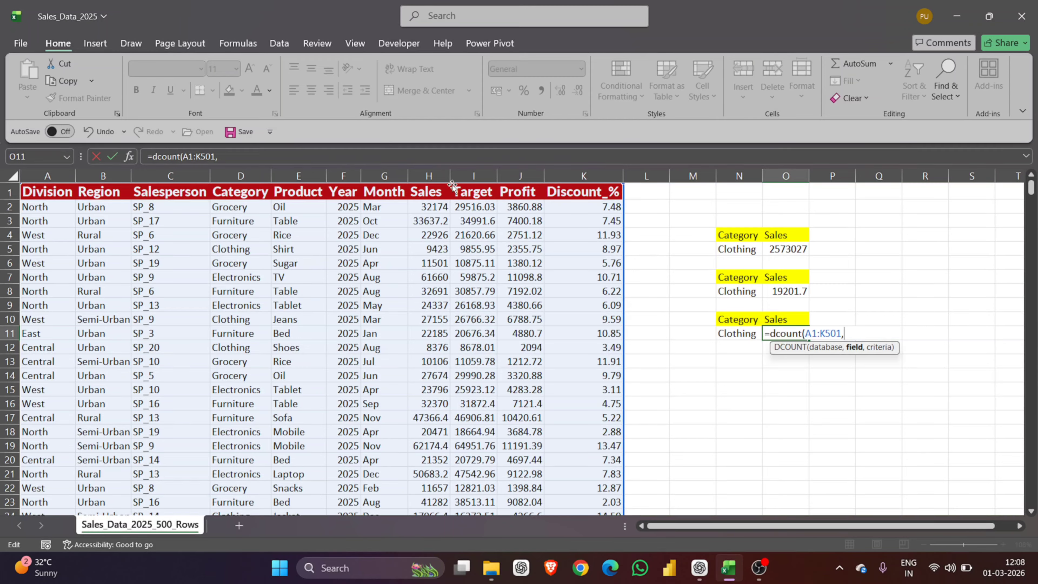
click(520, 191)
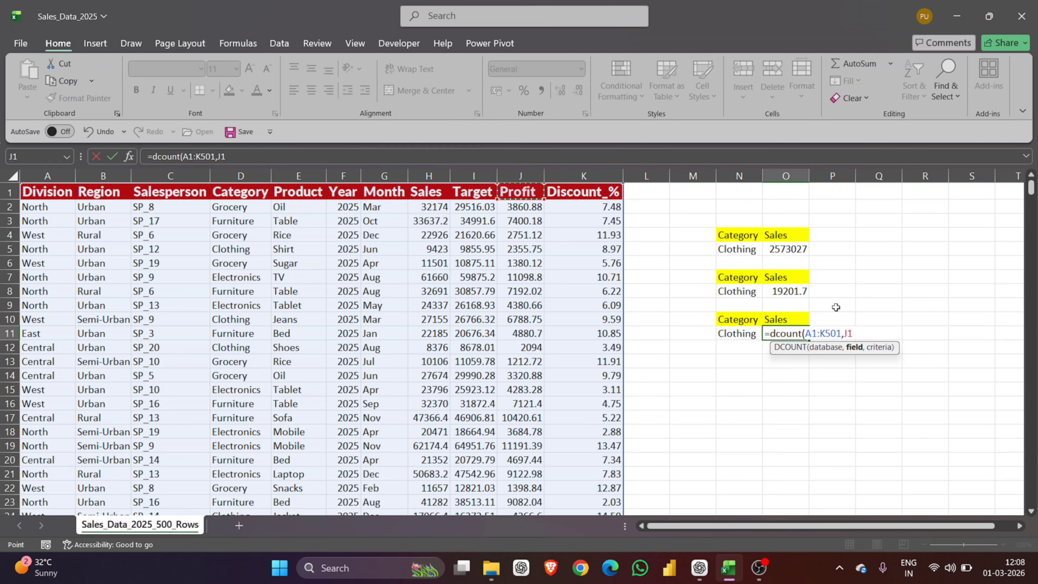
text(,)
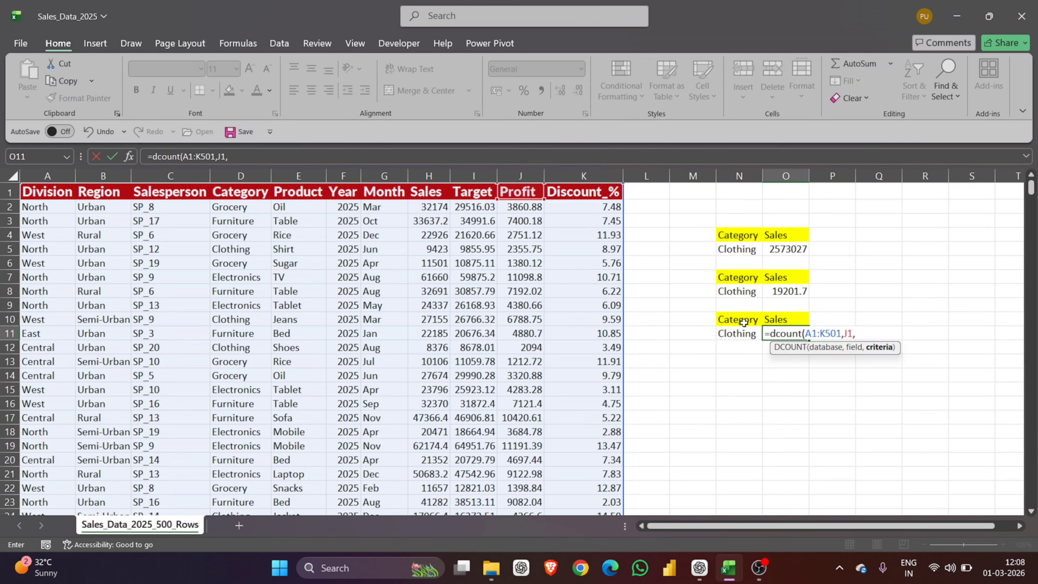
drag(744, 322, 743, 329)
text())
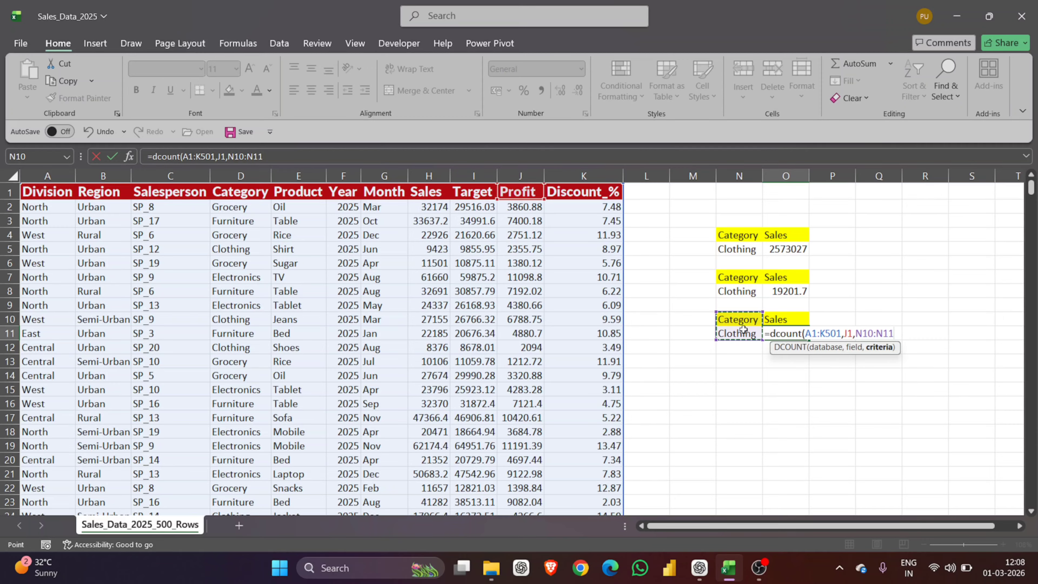
Step: Commit the DCOUNT in O11, counting 134 Clothing records with Profit
key(Return)
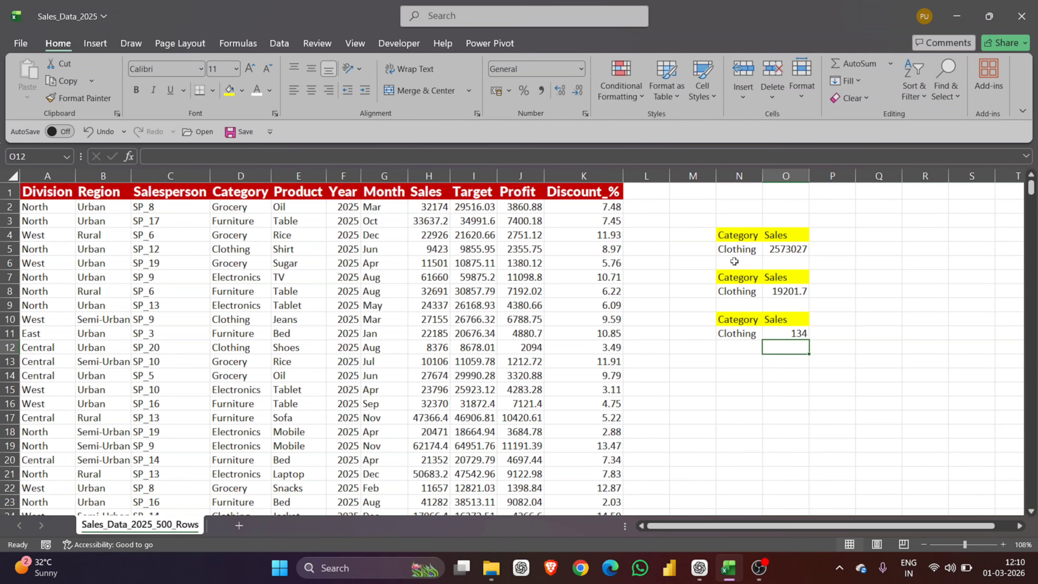
Step: Enter Clothing in N14 beside the empty O14
click(732, 374)
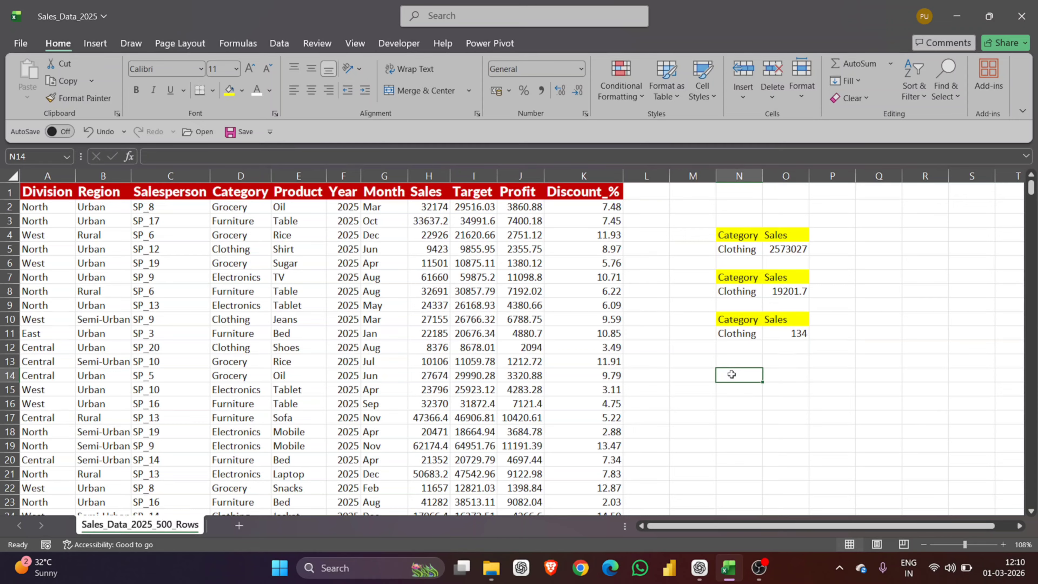
text(Clothing)
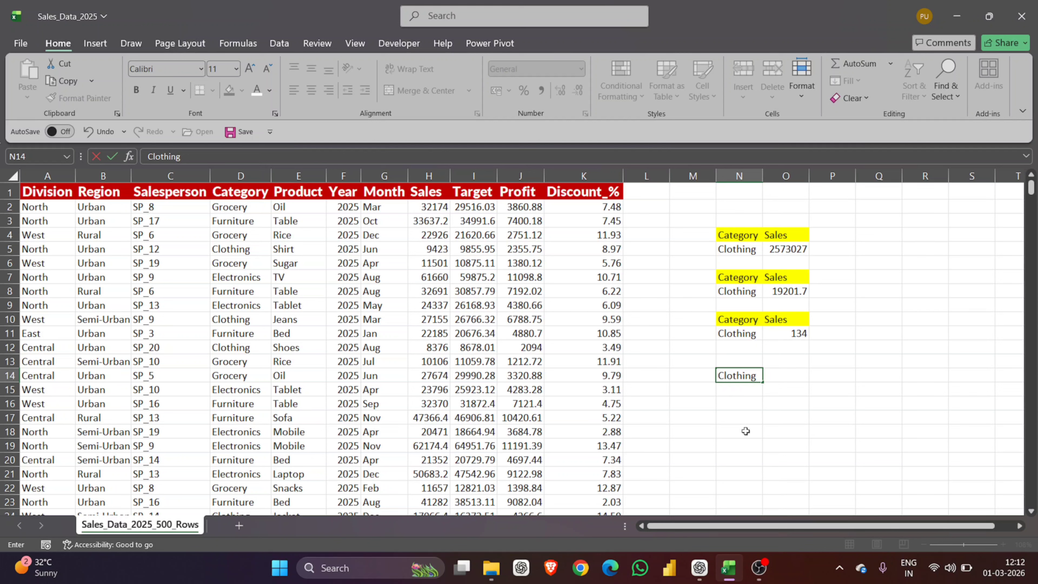
click(775, 379)
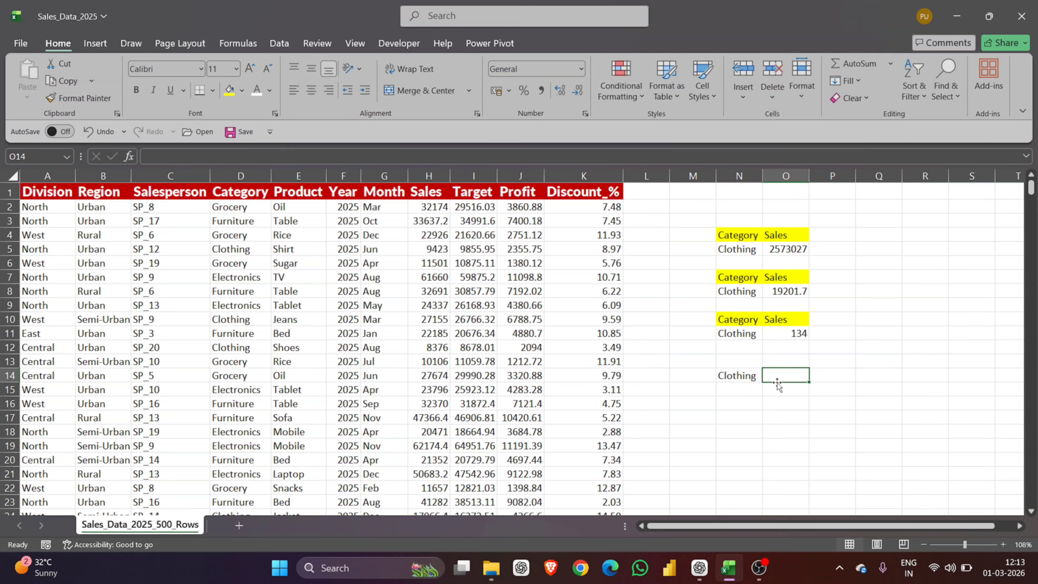
Step: Begin =SUMIF in O14 with range D2:D501 from the Category column
text(=su)
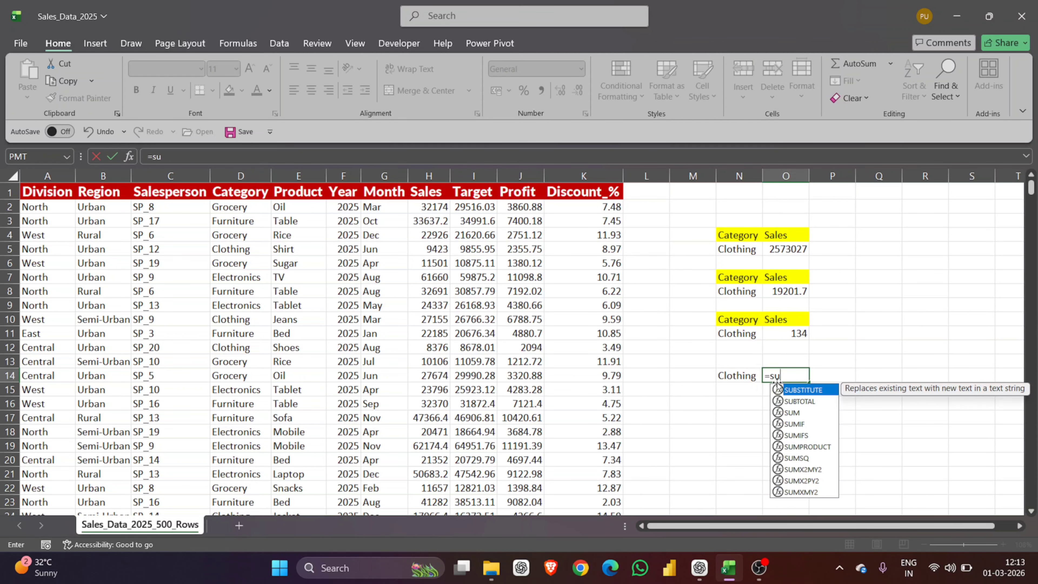
text(mf)
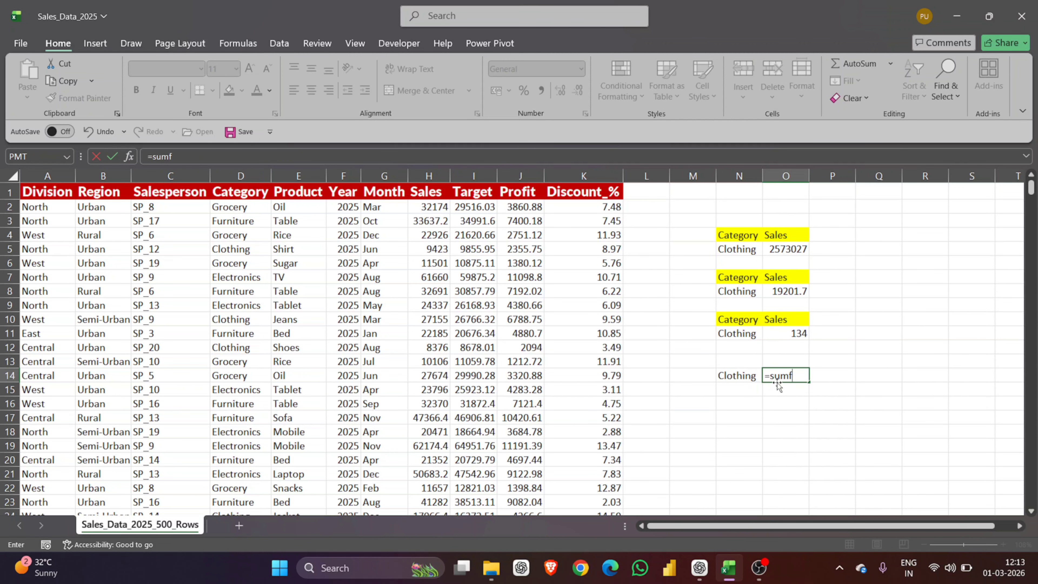
key(BackSpace)
text(if()
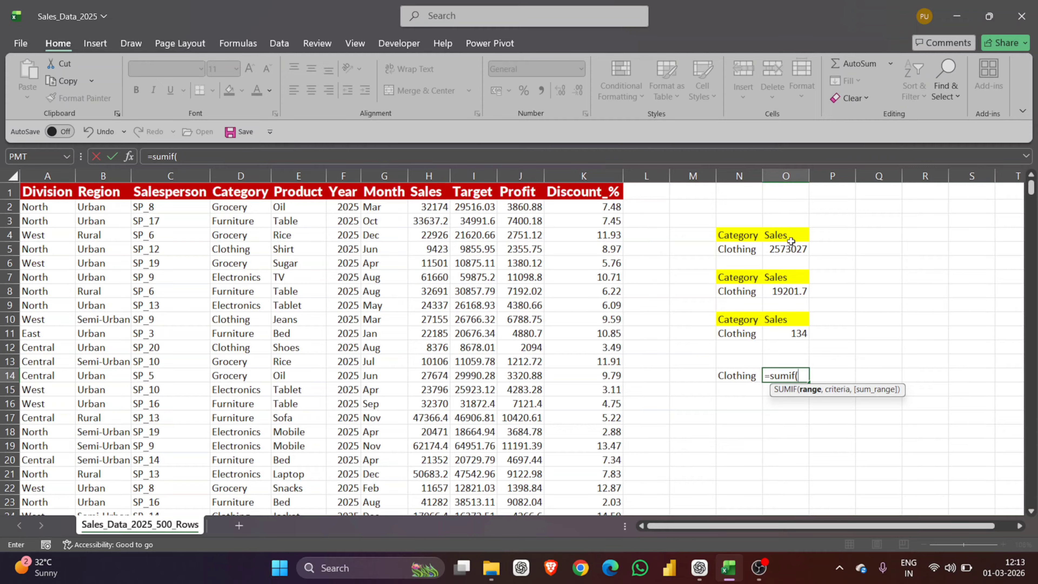
drag(474, 224, 378, 209)
click(274, 236)
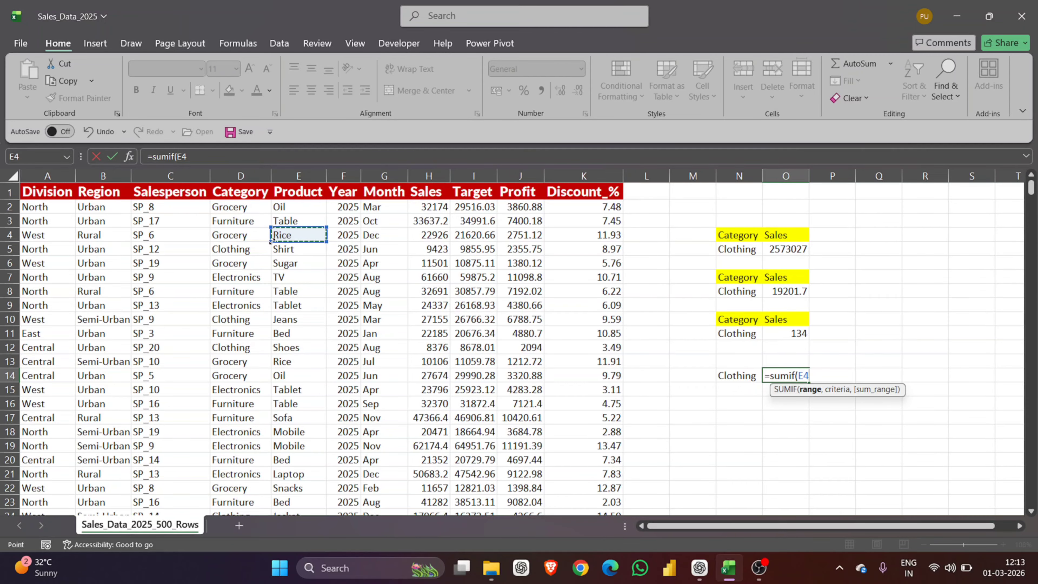
click(248, 208)
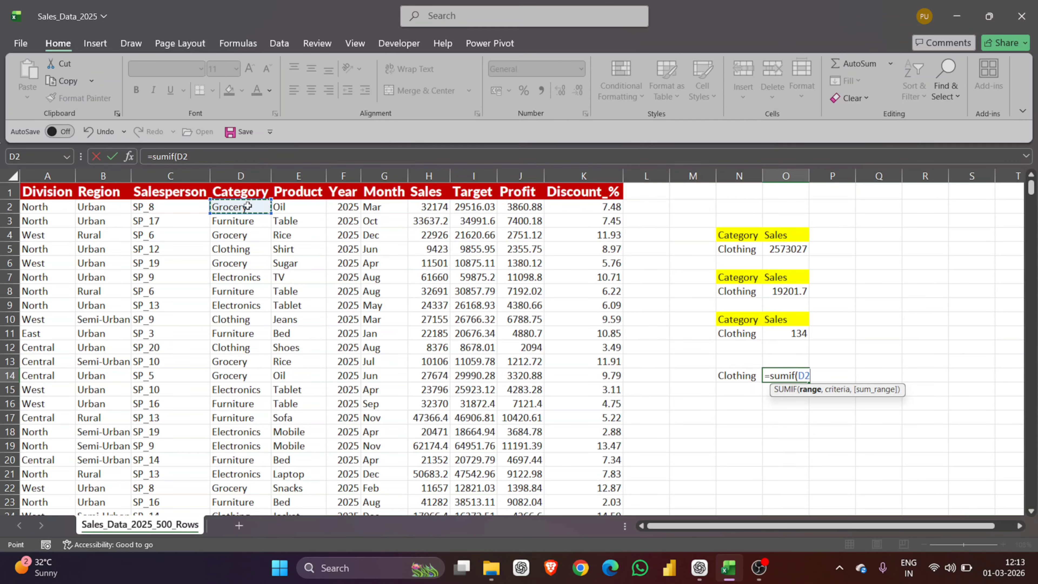
key(ctrl+shift+Down)
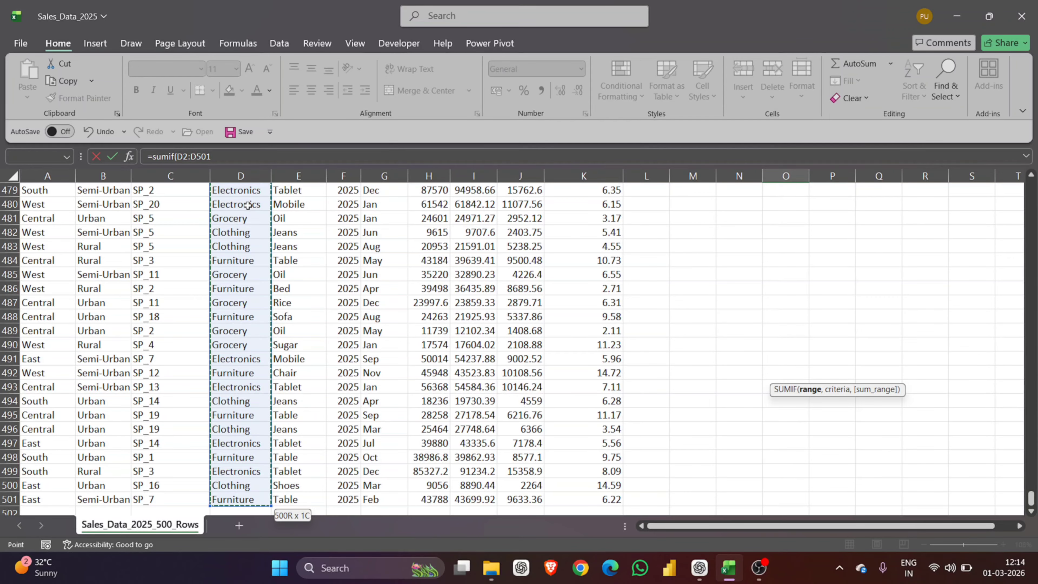
Step: Set the SUMIF criterion to the Clothing cell D5, after removing a wrong reference
text(,)
click(262, 219)
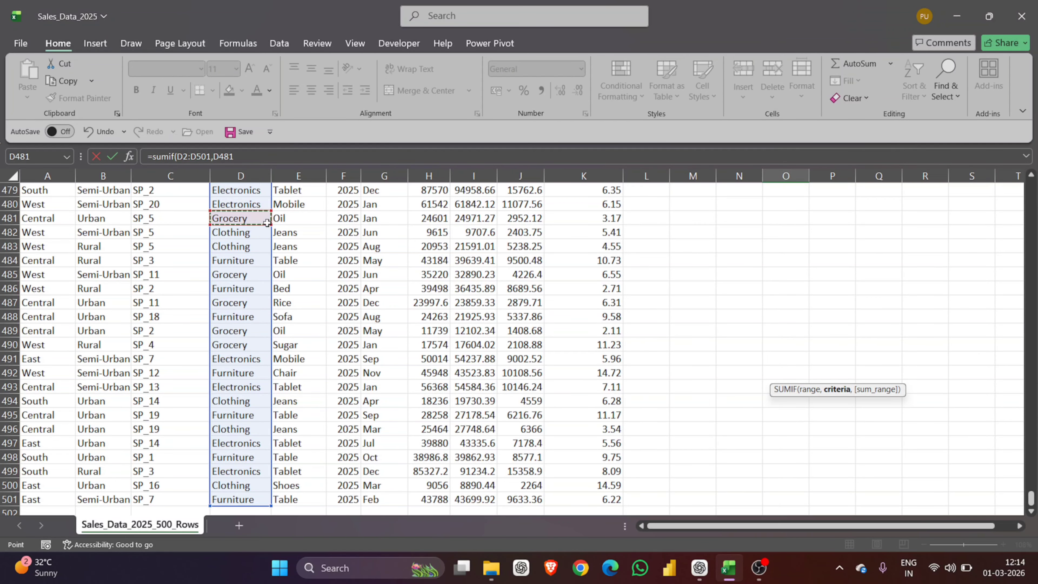
scroll(265, 222, up, 20)
scroll(266, 223, up, 20)
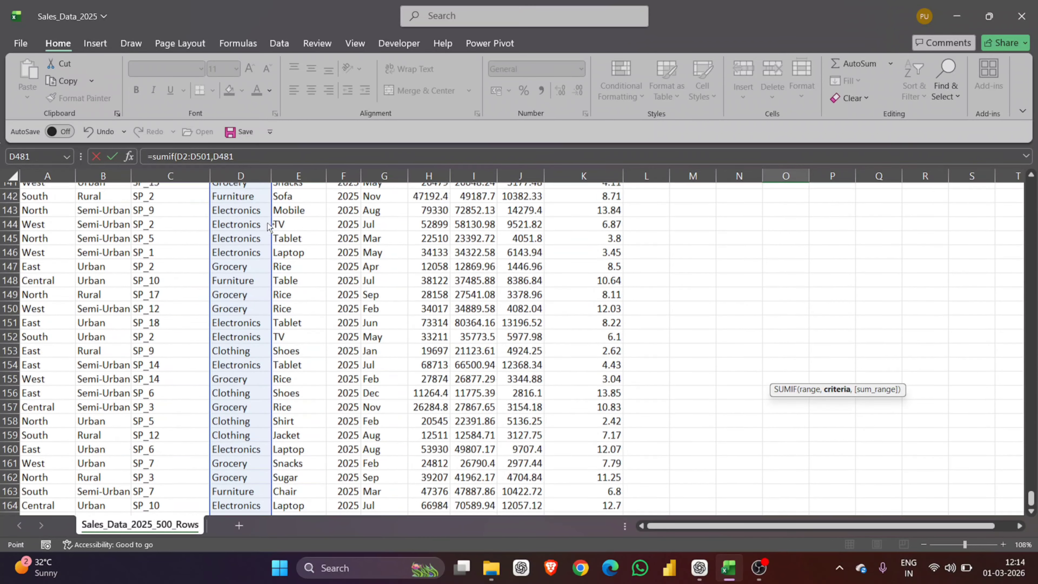
click(267, 222)
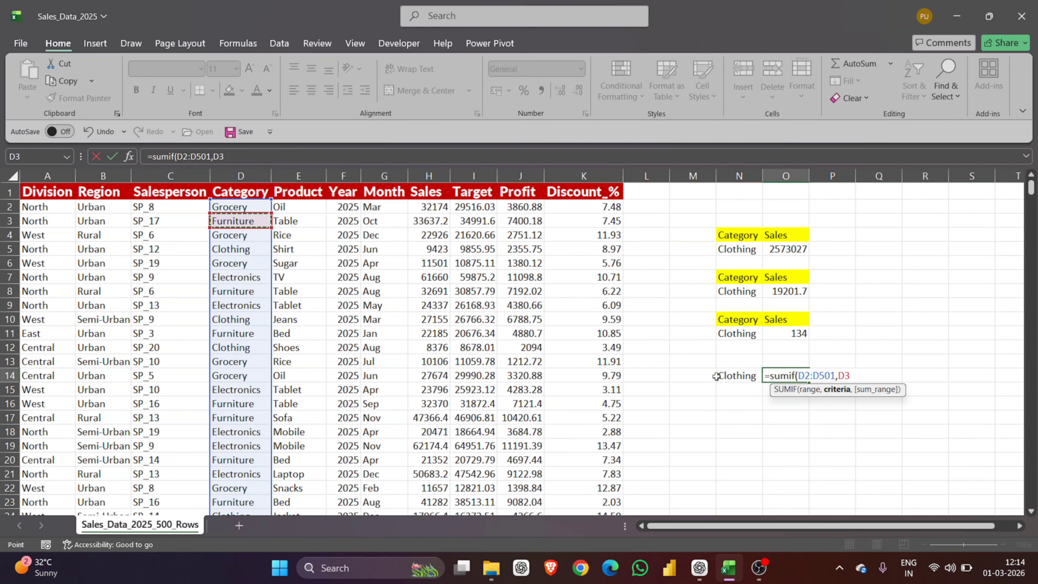
key(BackSpace)
key(BackSpace)
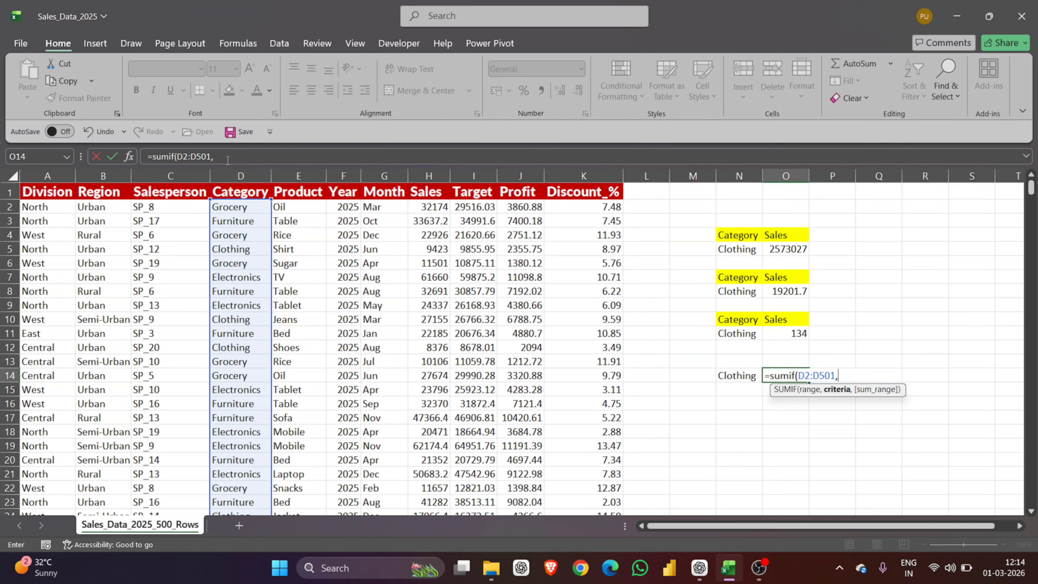
click(239, 250)
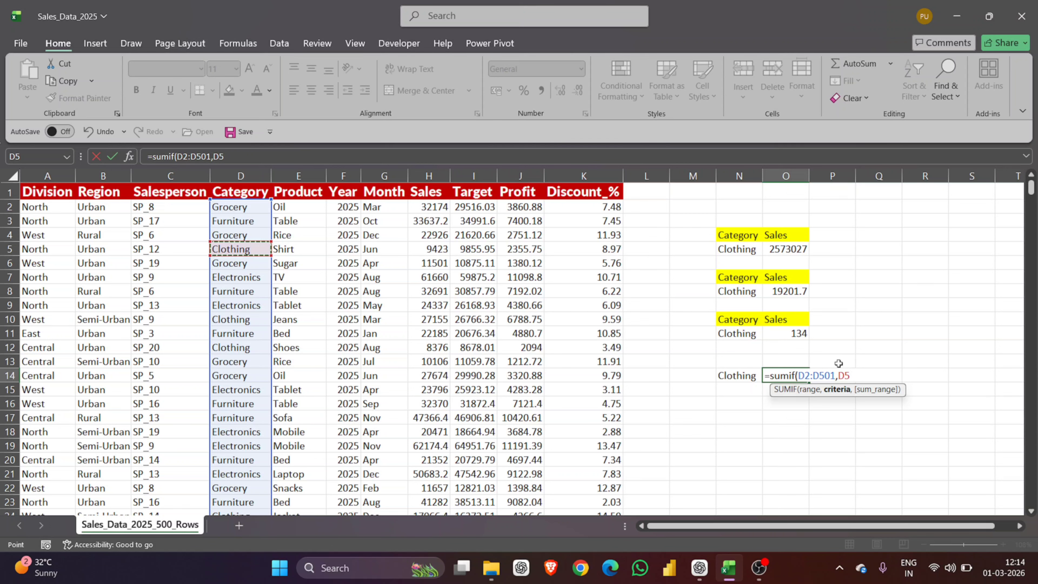
Step: Add sum range H2:H501 and commit, giving 2573027 for Clothing
text(,)
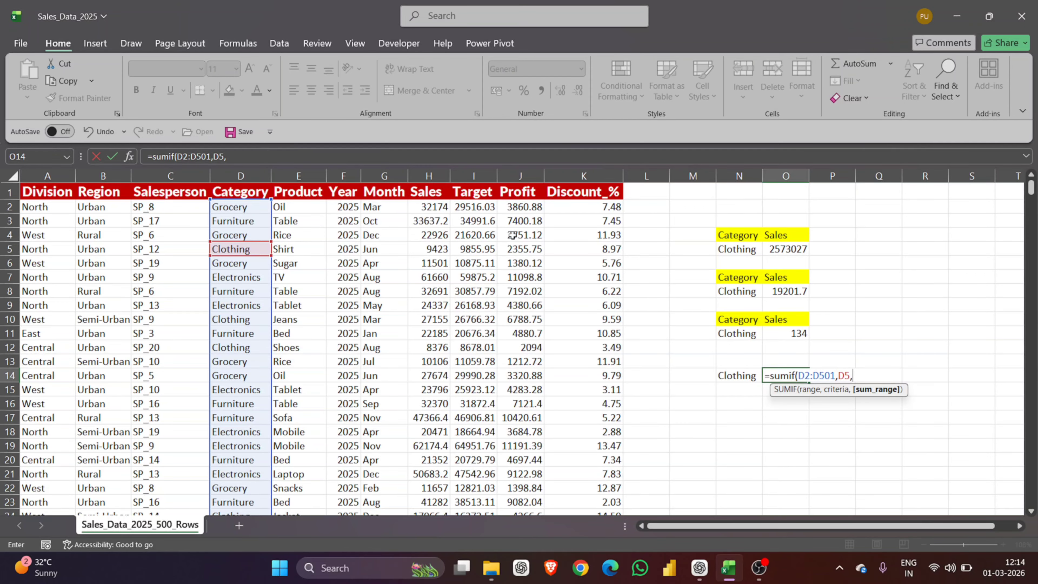
click(419, 209)
key(ctrl+shift+Down)
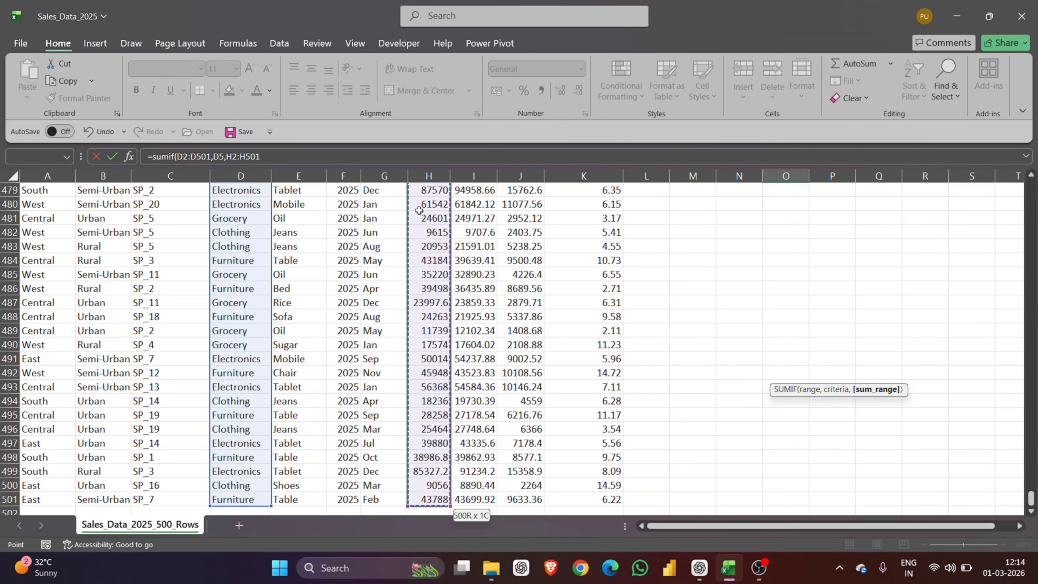
key(Return)
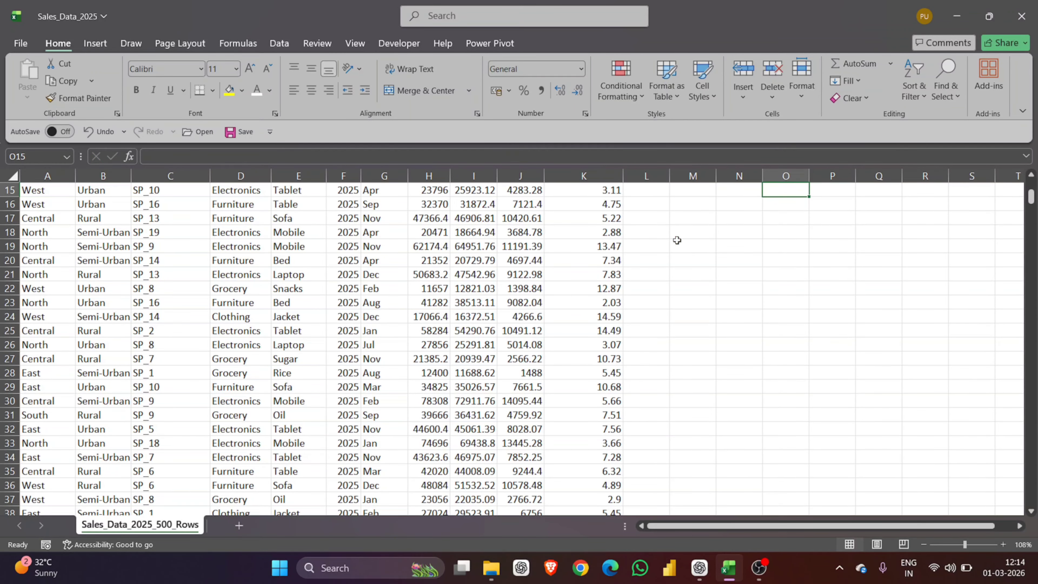
scroll(677, 240, up, 4)
scroll(677, 240, up, 1)
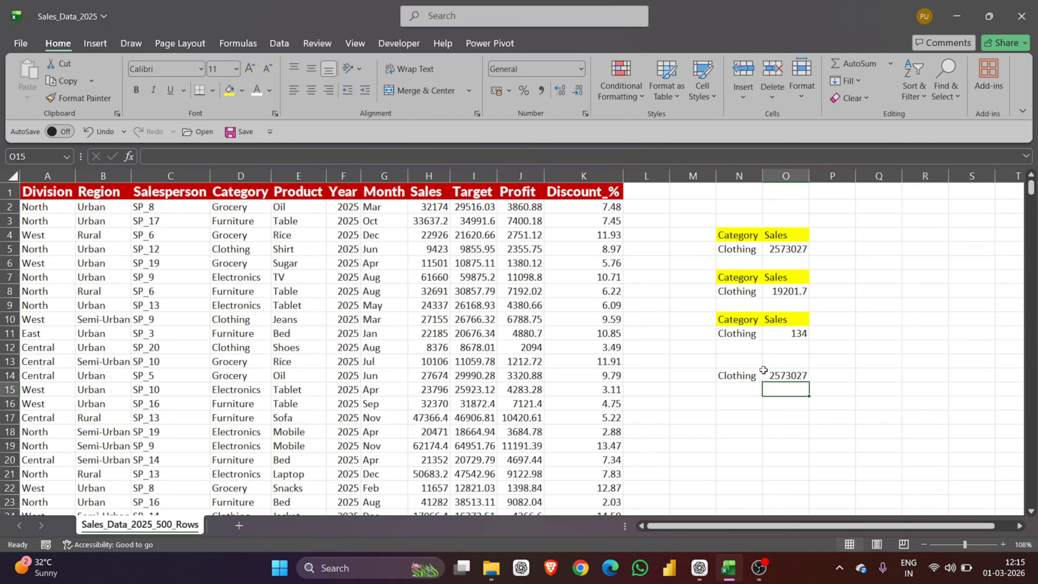
double_click(774, 375)
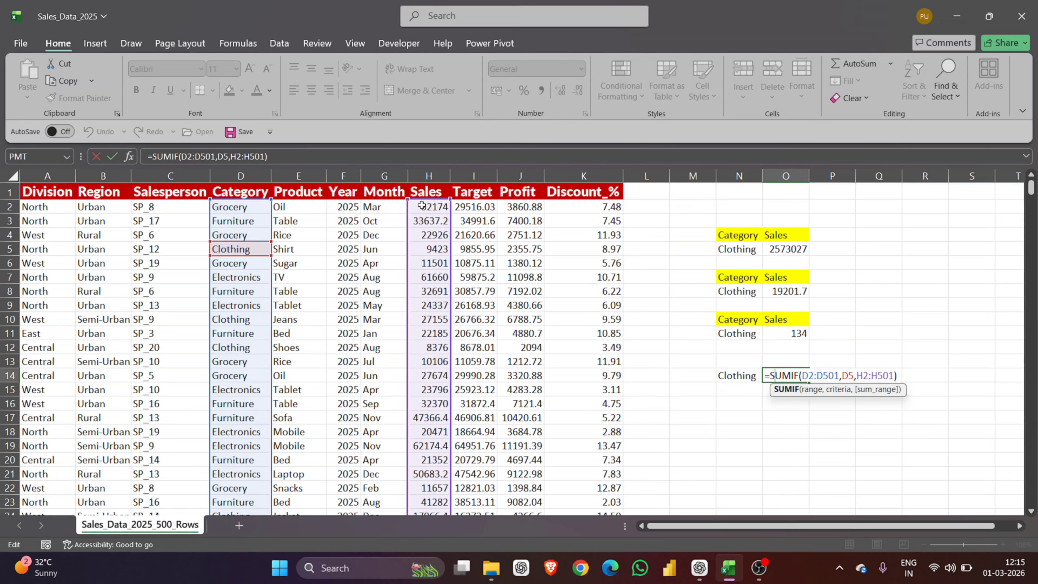
key(Return)
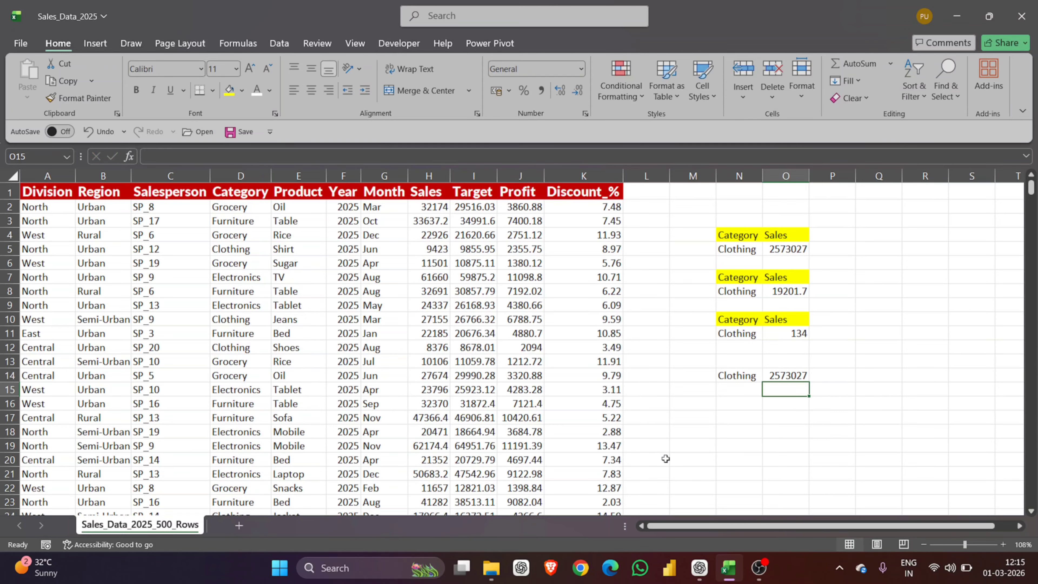
click(738, 378)
double_click(738, 378)
Step: Enter Furniture as the first block's category in N5, so the DSUM in O5 becomes 4116674
click(750, 250)
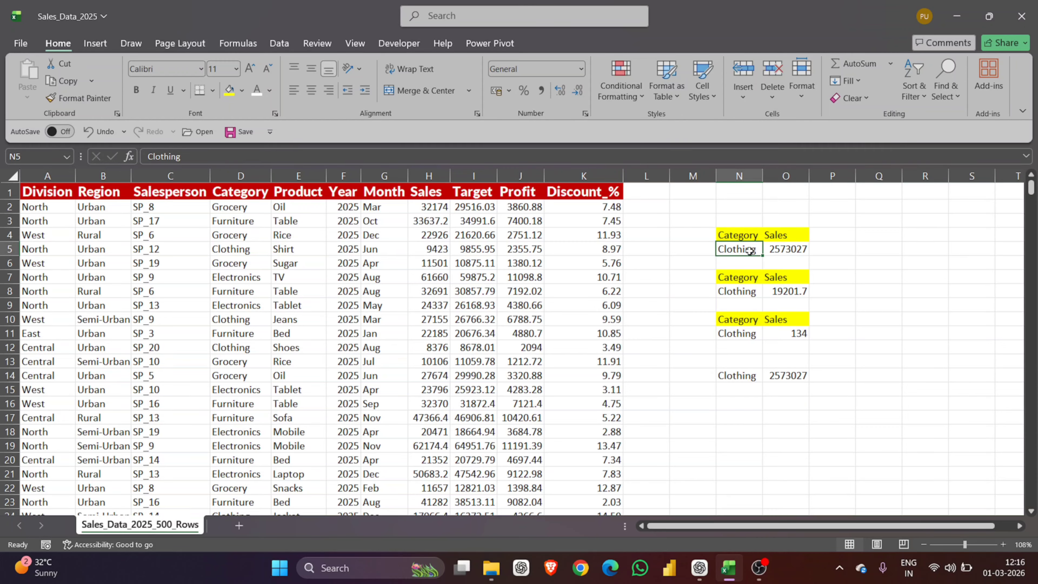
text(Fur)
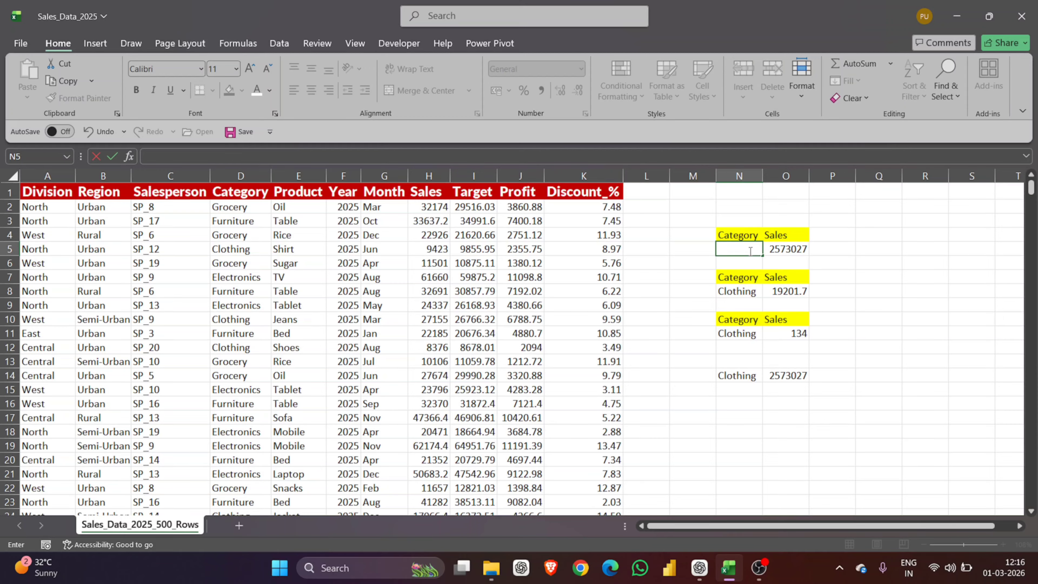
text(niture)
key(Return)
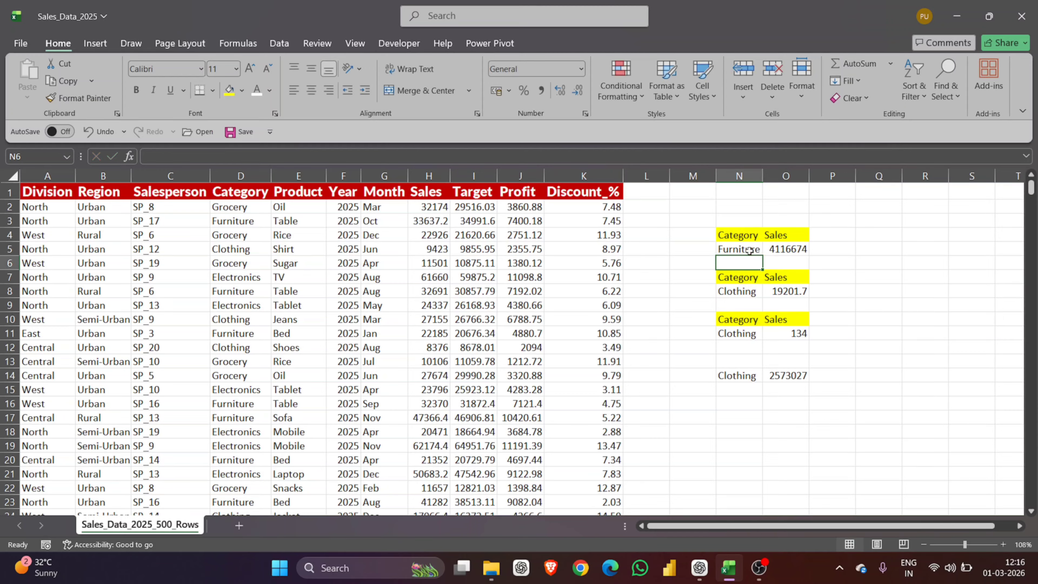
Step: Replace Clothing with Furniture in N14, then check the categories in N5 and N14
click(753, 377)
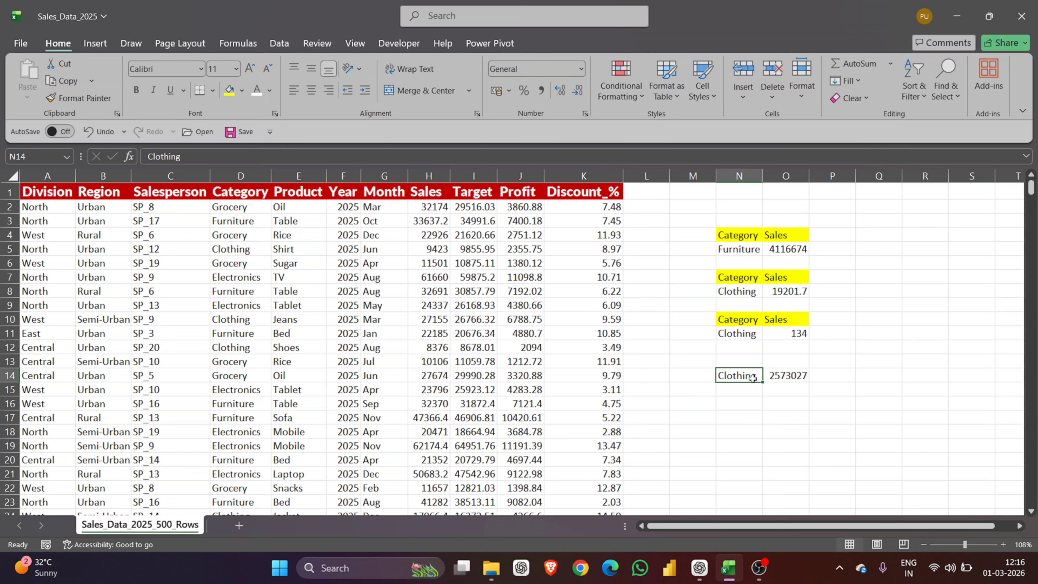
key(BackSpace)
text(F)
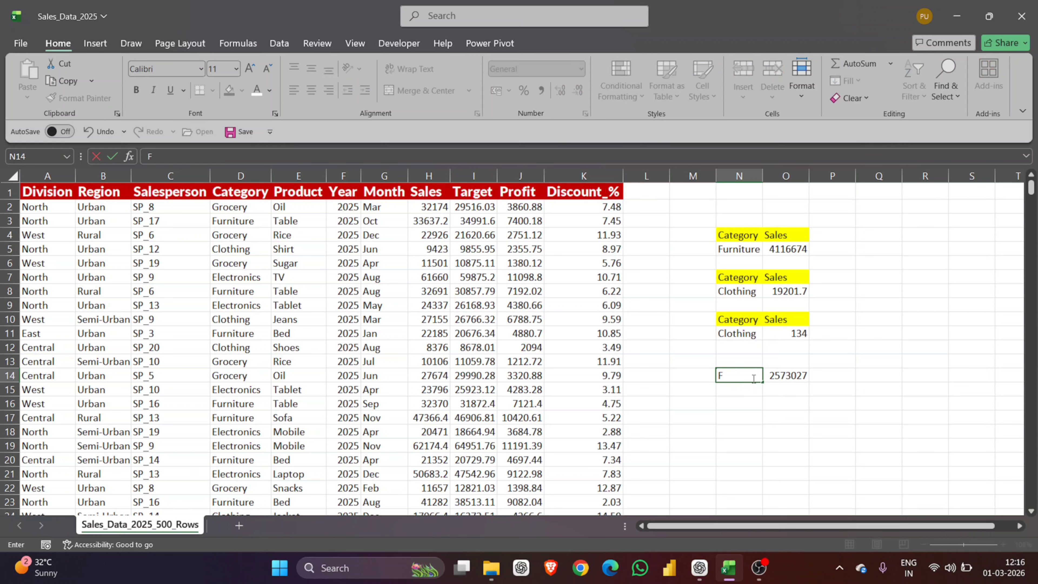
text(urniture)
key(Return)
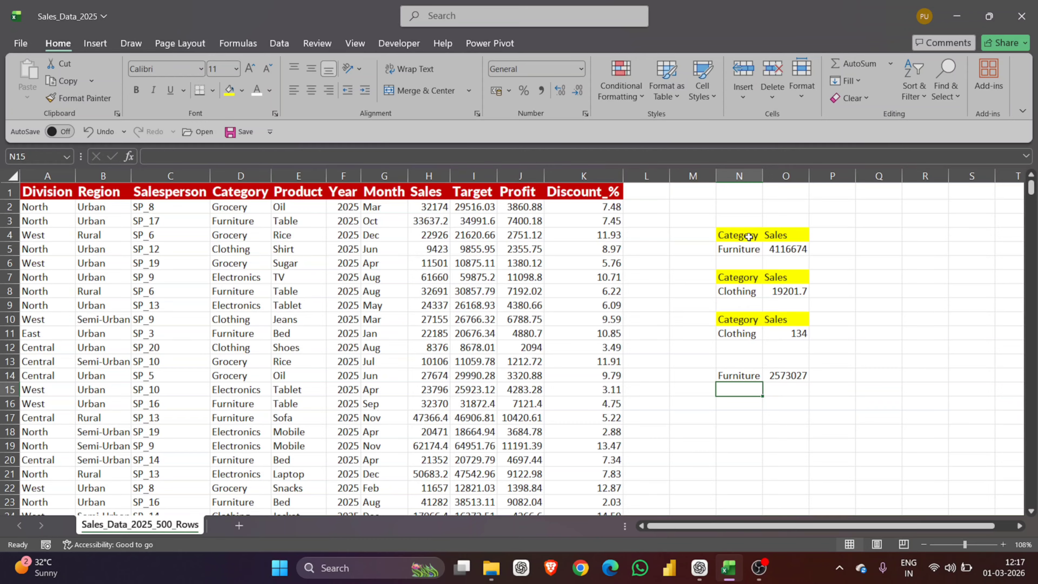
click(754, 248)
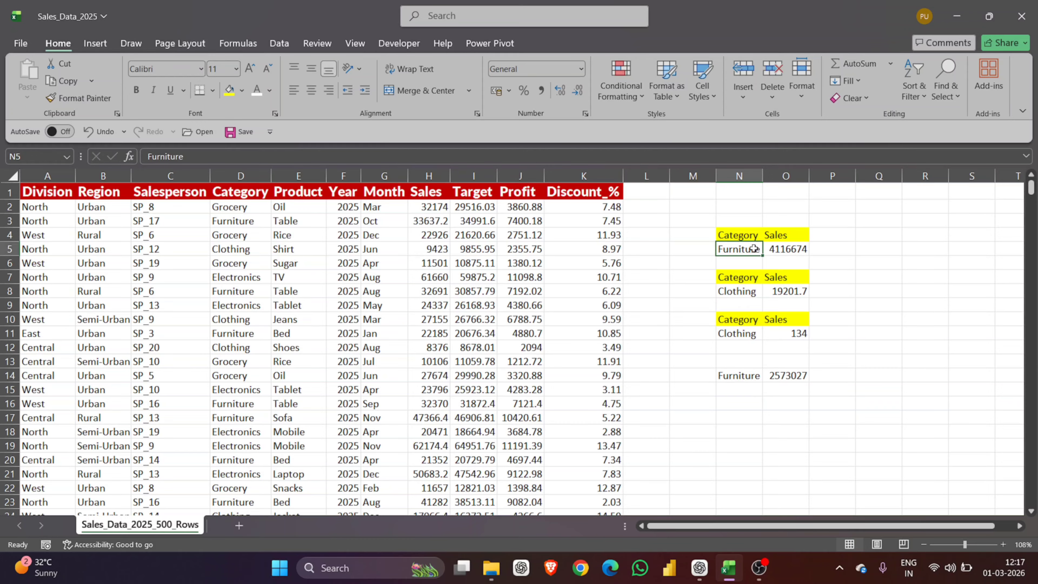
click(746, 374)
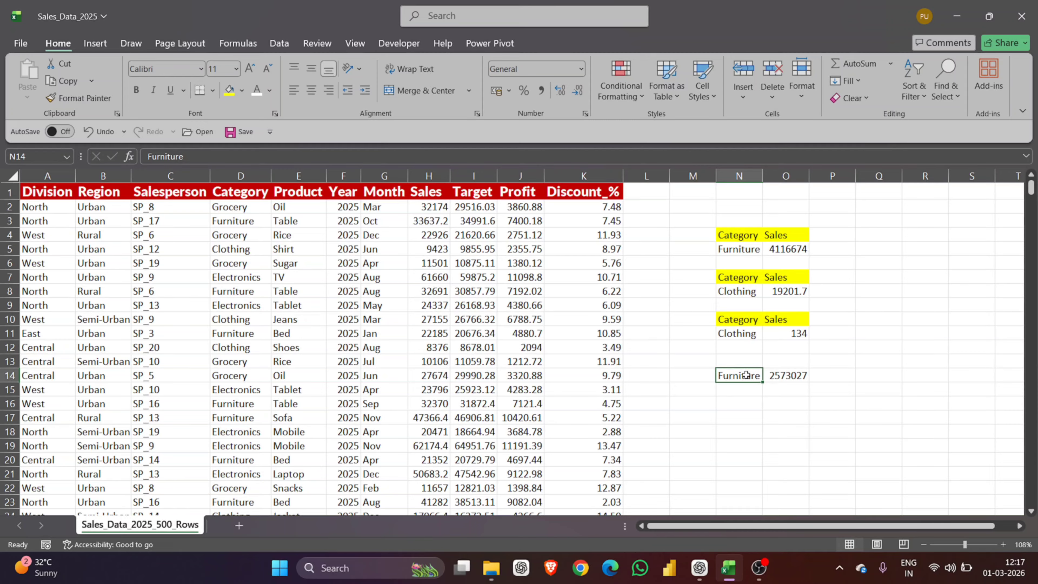